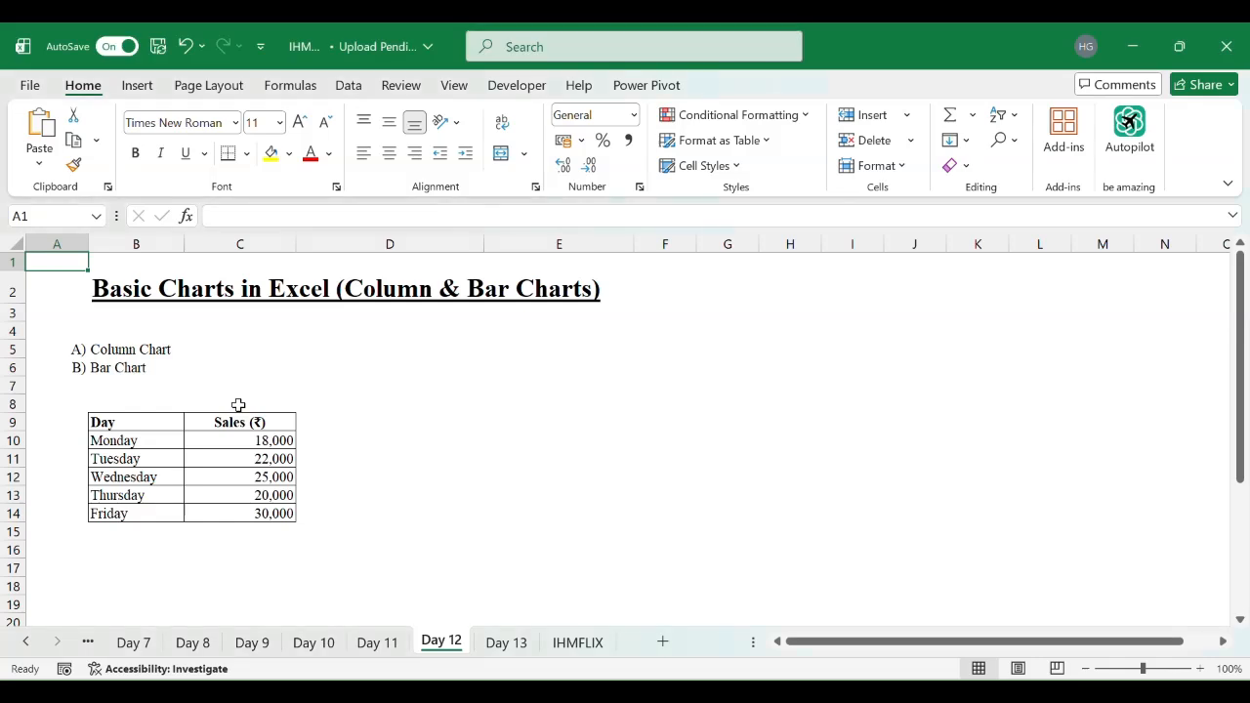
# Step: Select the daily sales table with its headings, range B9:C14
pyautogui.click(179, 424)
pyautogui.hotkey('shift', 'Right')
pyautogui.hotkey('shift', 'Right')
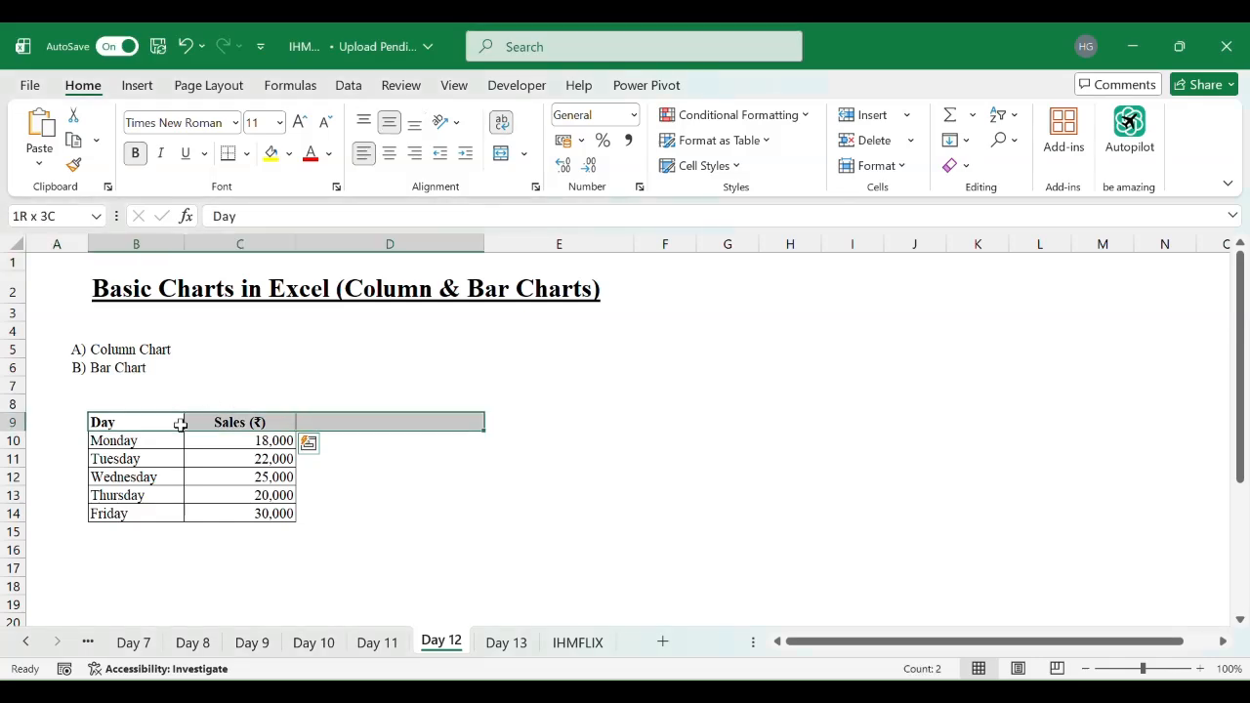
pyautogui.hotkey('shift', 'Left')
pyautogui.hotkey('shift', 'Down')
pyautogui.hotkey('shift', 'Down')
pyautogui.hotkey('shift', 'Down')
pyautogui.hotkey('shift', 'Down')
pyautogui.hotkey('shift', 'Down')
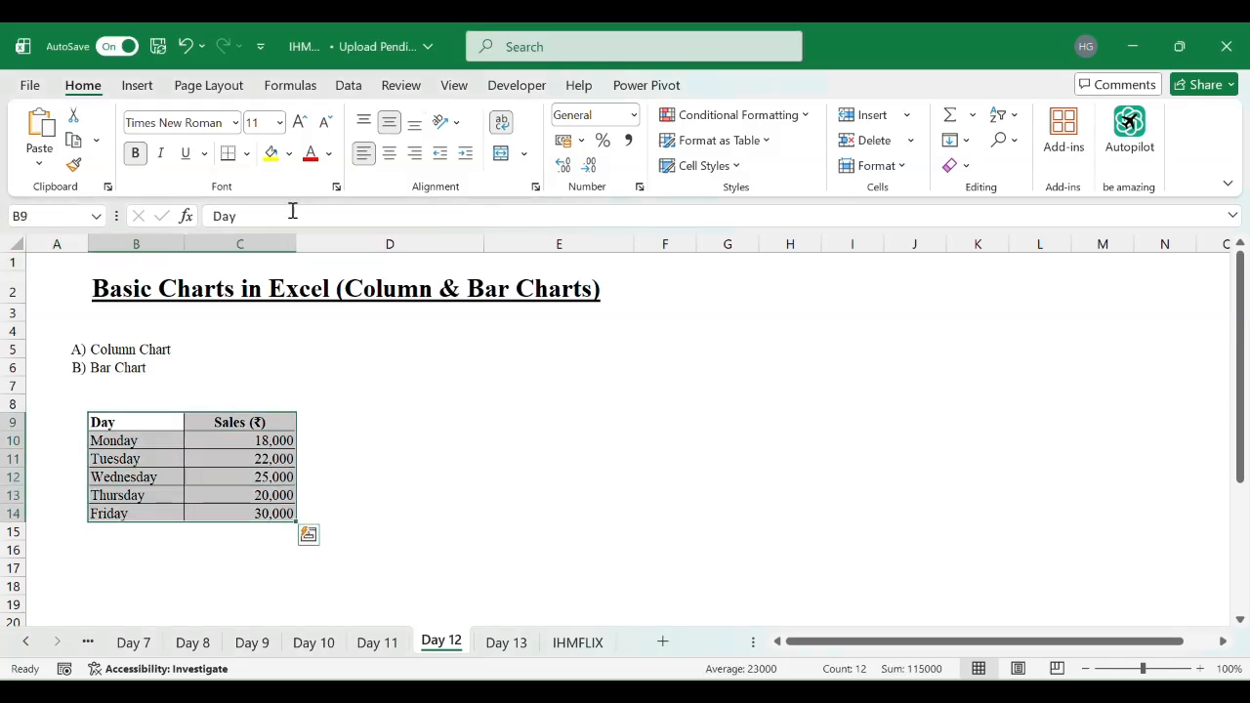
# Step: Look through the available column and bar, line, statistical, pie and scatter chart types for the selected data
pyautogui.click(142, 93)
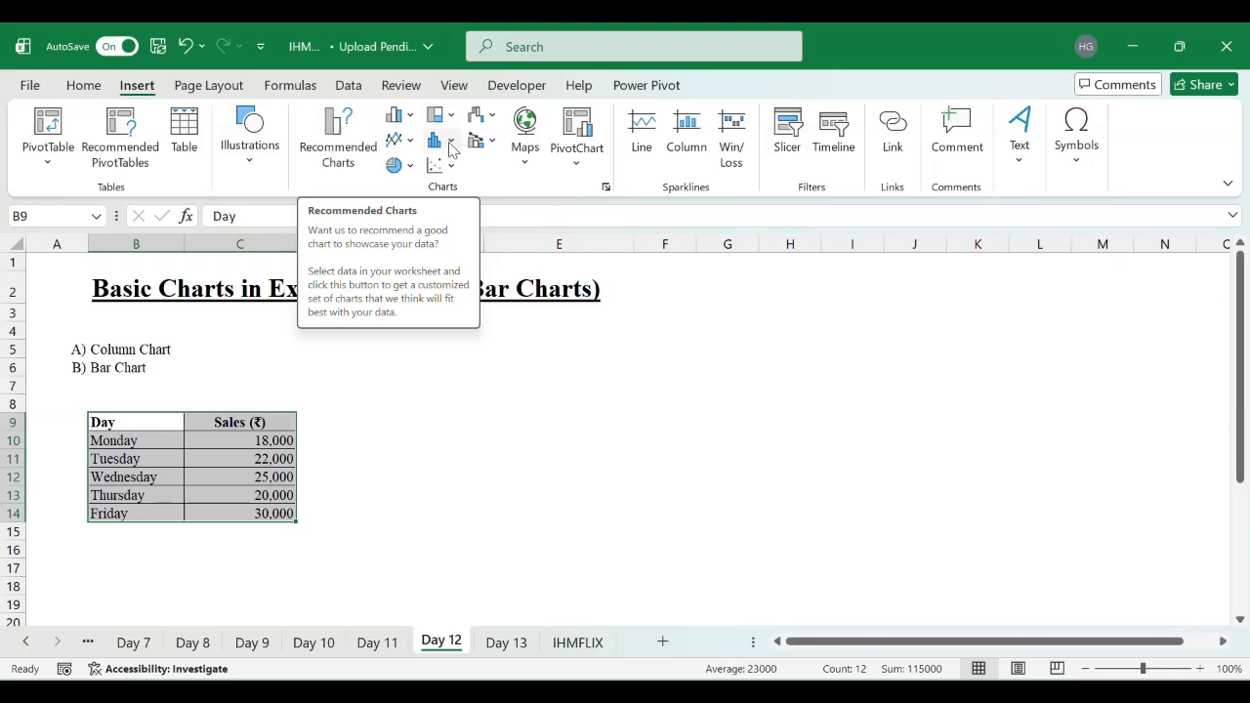
pyautogui.click(400, 116)
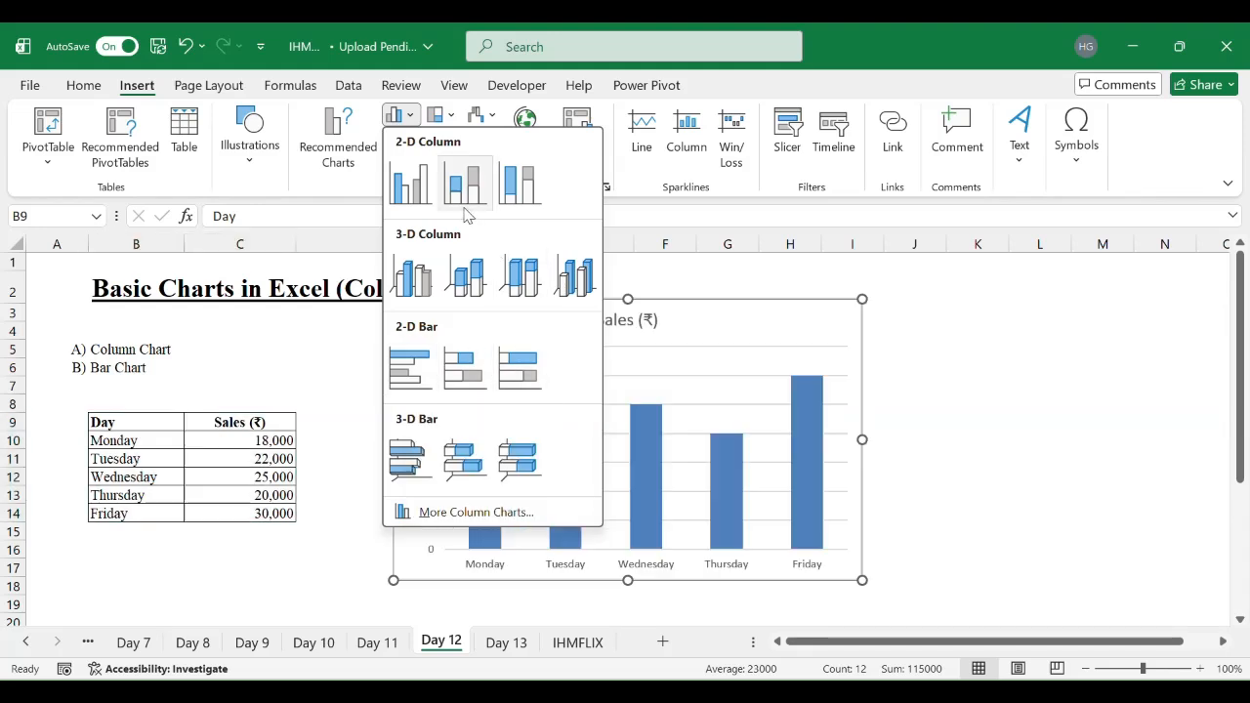
pyautogui.click(781, 296)
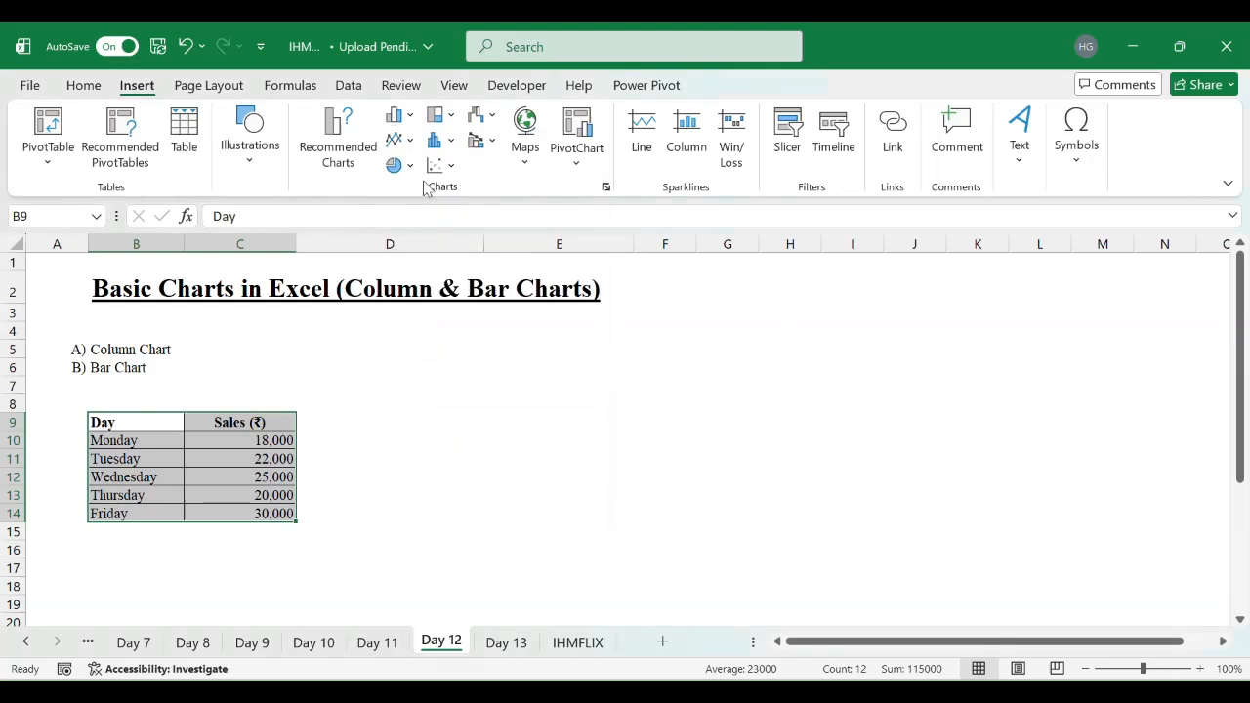
pyautogui.click(410, 143)
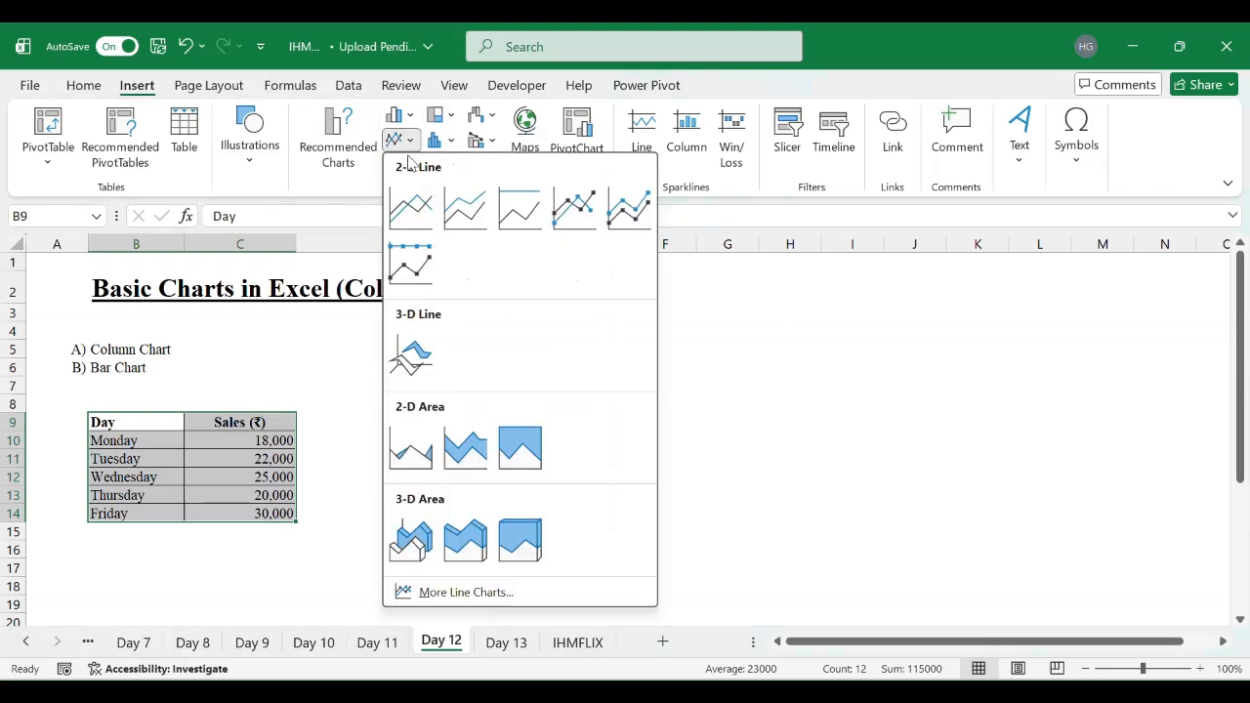
pyautogui.click(452, 142)
pyautogui.click(451, 142)
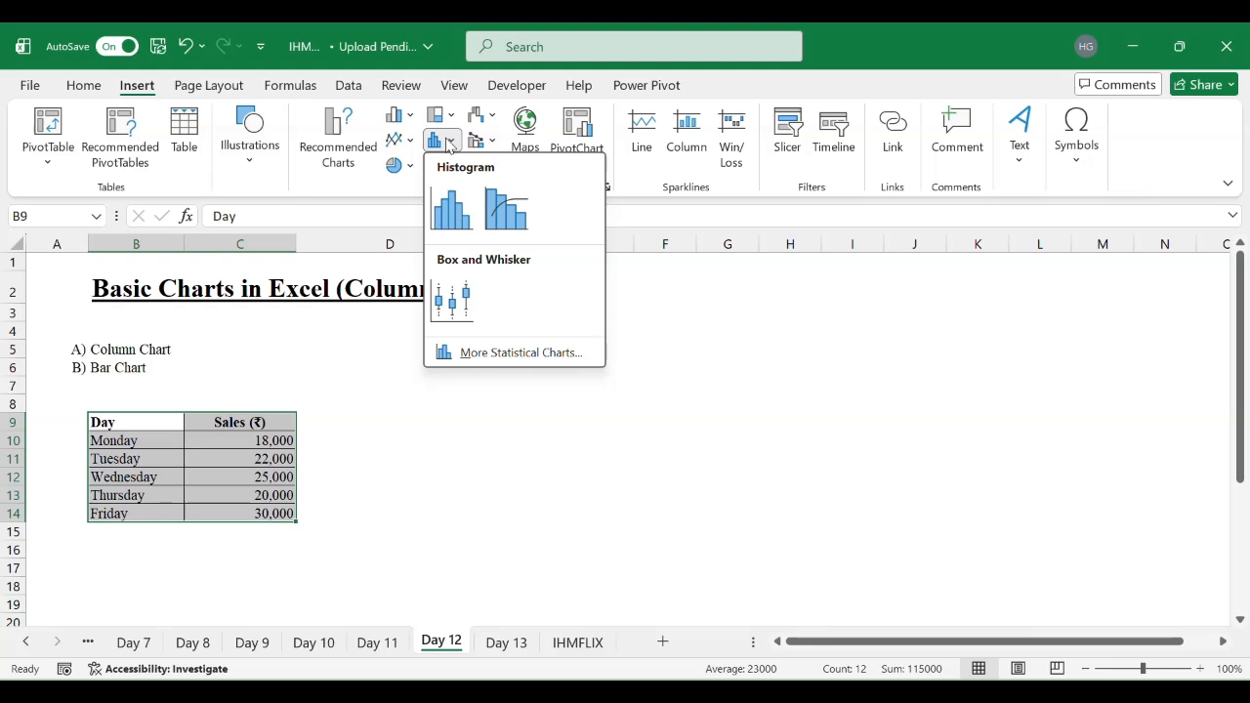
pyautogui.click(412, 167)
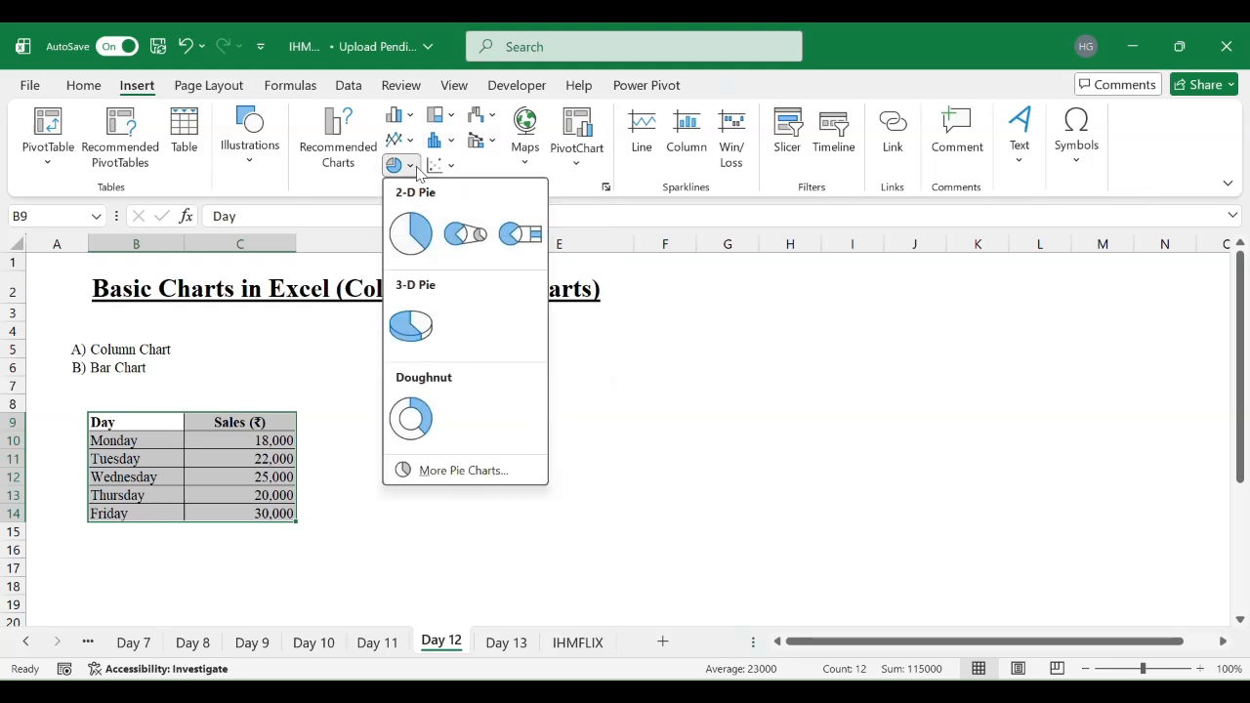
pyautogui.click(454, 168)
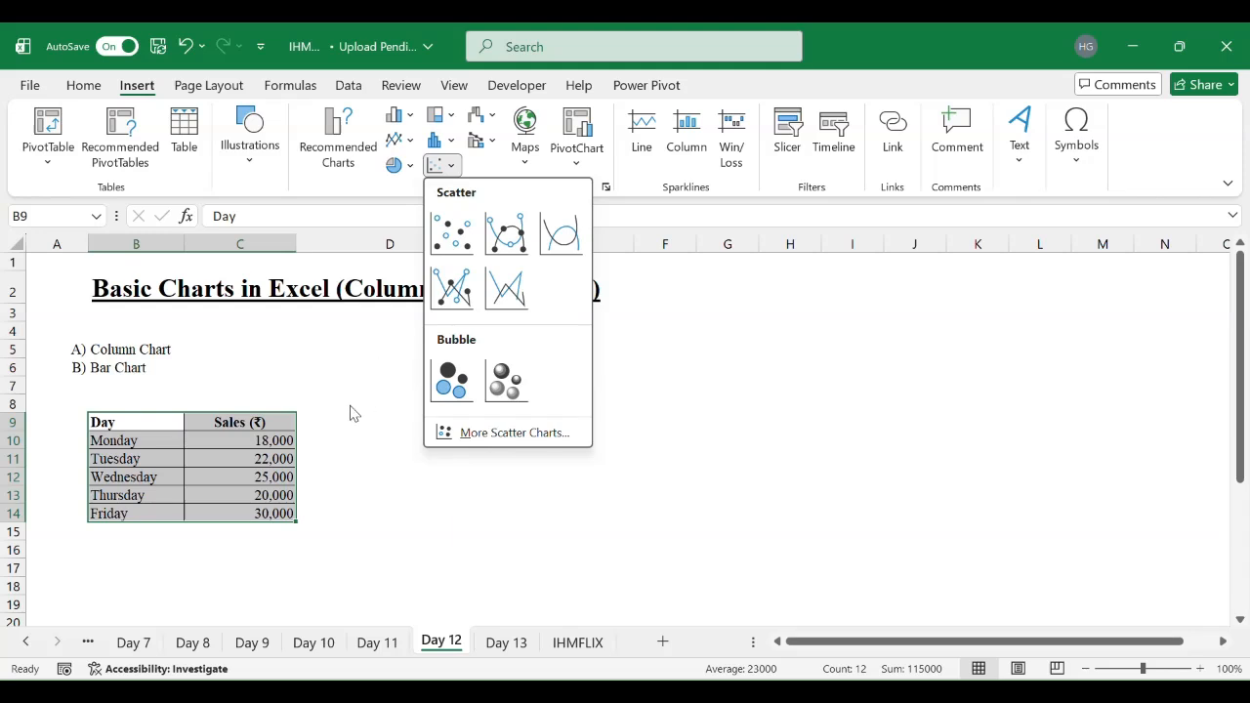
# Step: Preview the recommended line, pie, stacked area, funnel and clustered column charts without inserting any of them
pyautogui.click(335, 131)
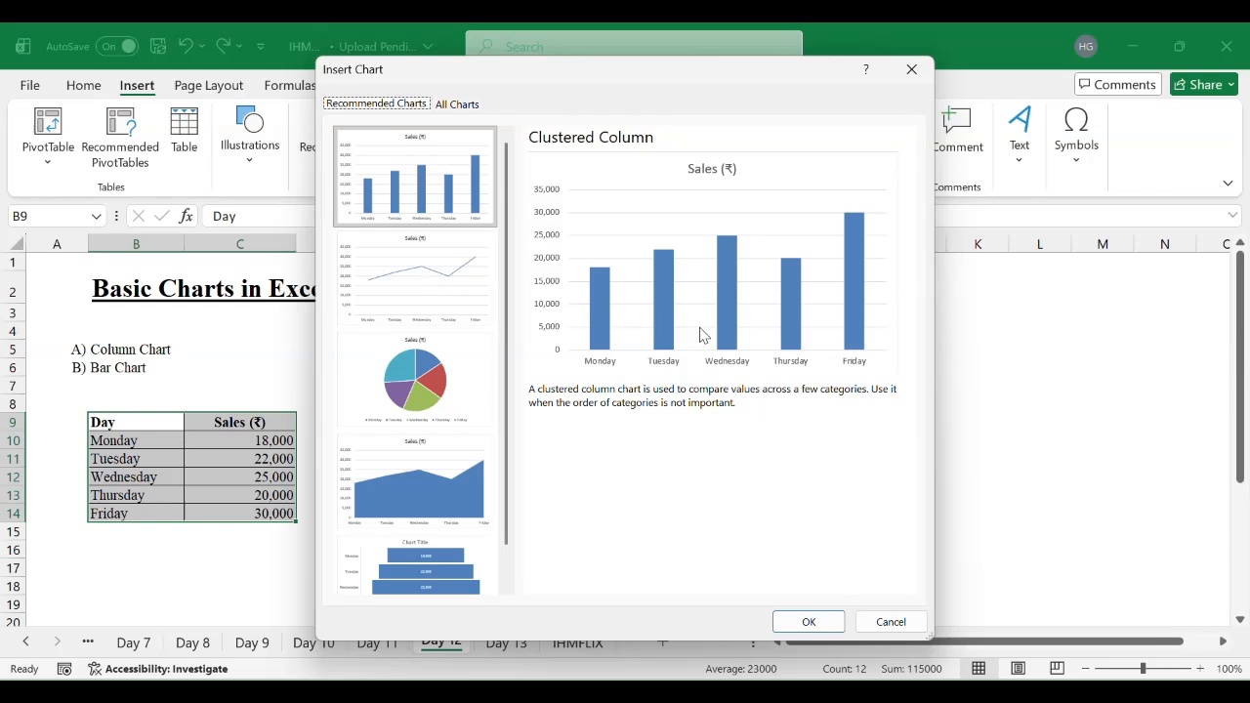
pyautogui.click(455, 284)
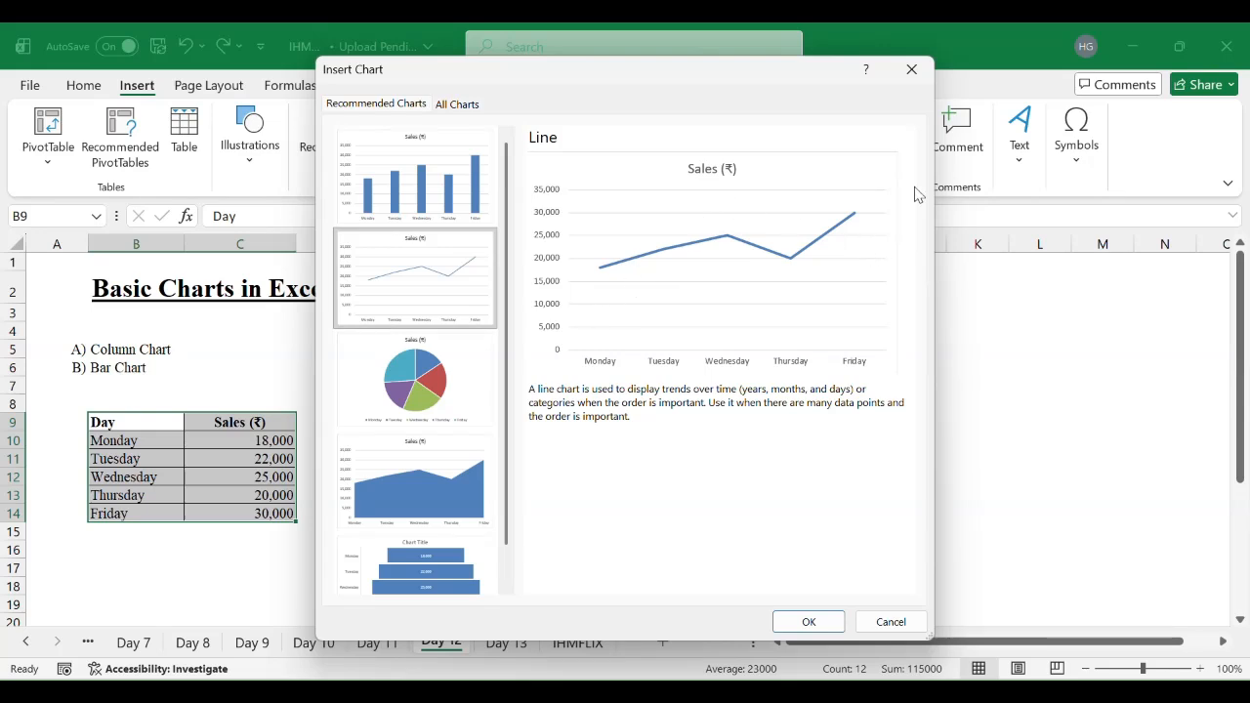
pyautogui.click(434, 387)
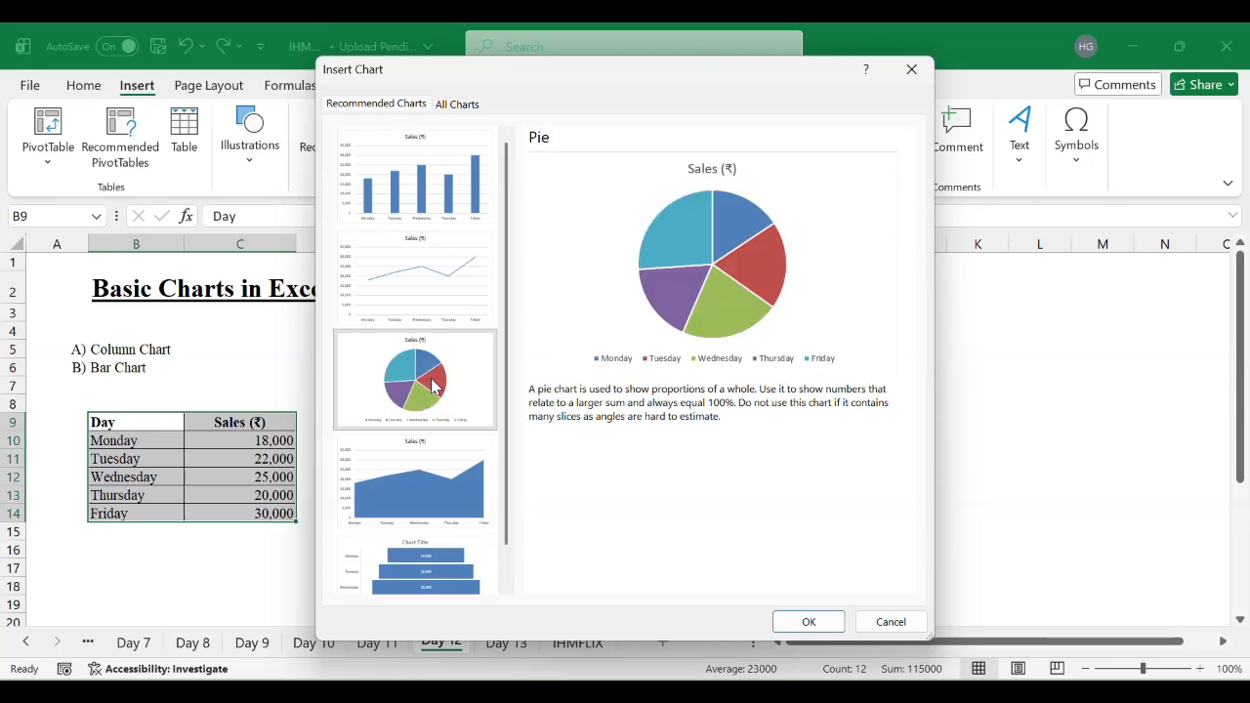
pyautogui.click(434, 484)
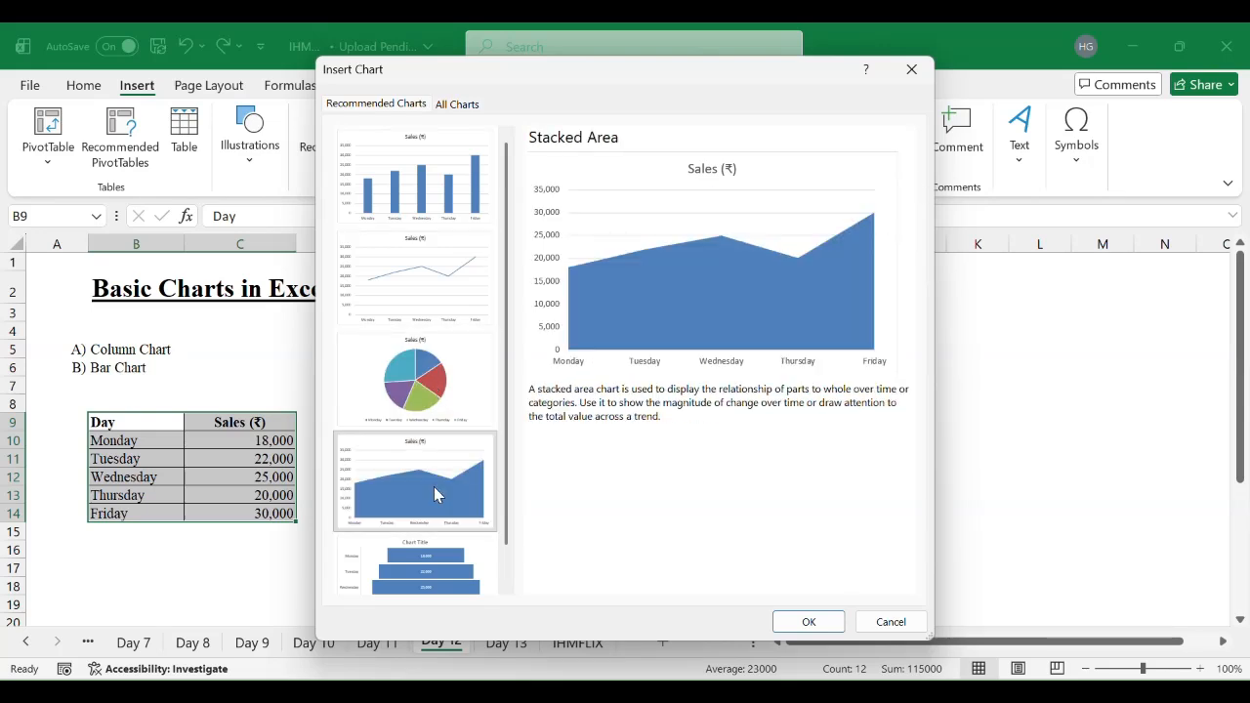
pyautogui.click(435, 586)
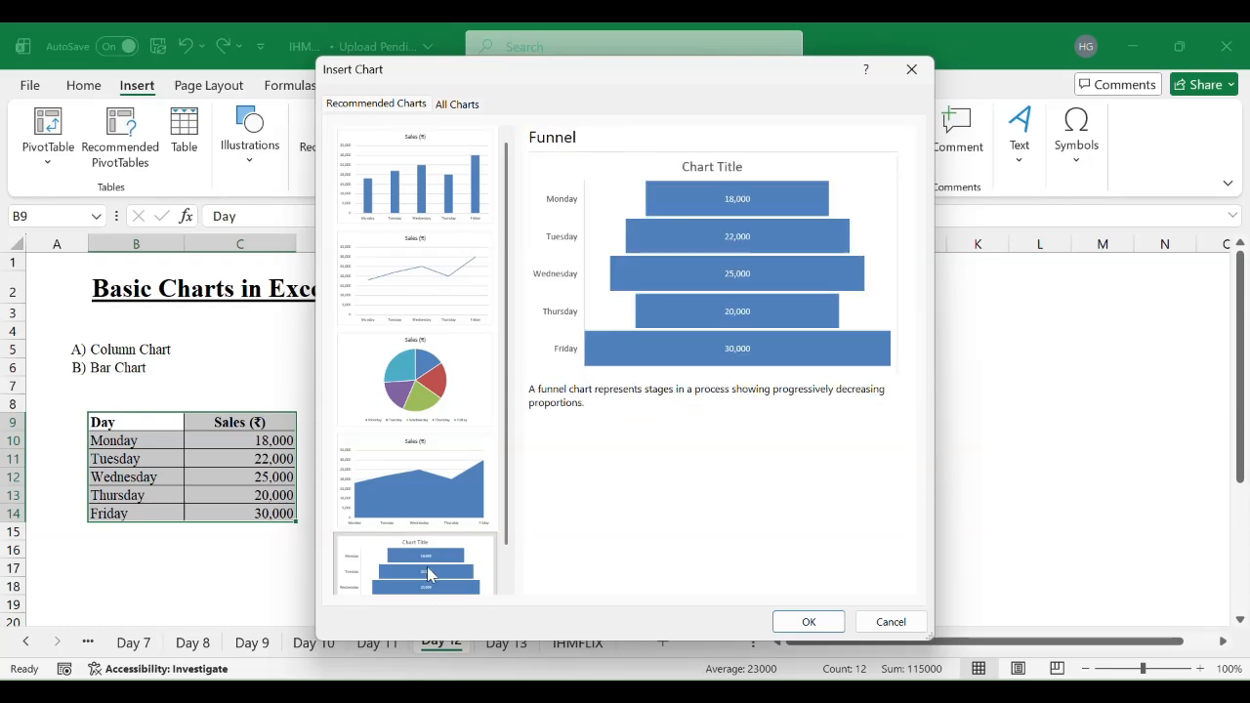
pyautogui.click(411, 210)
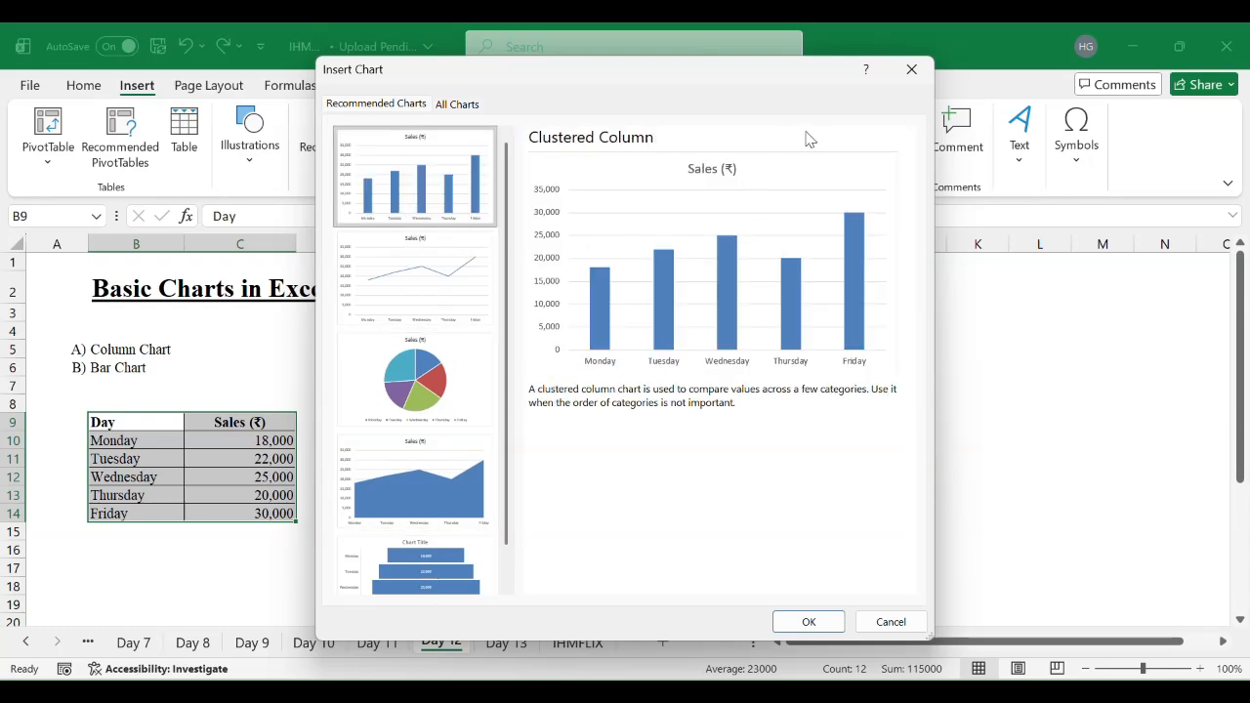
pyautogui.click(912, 73)
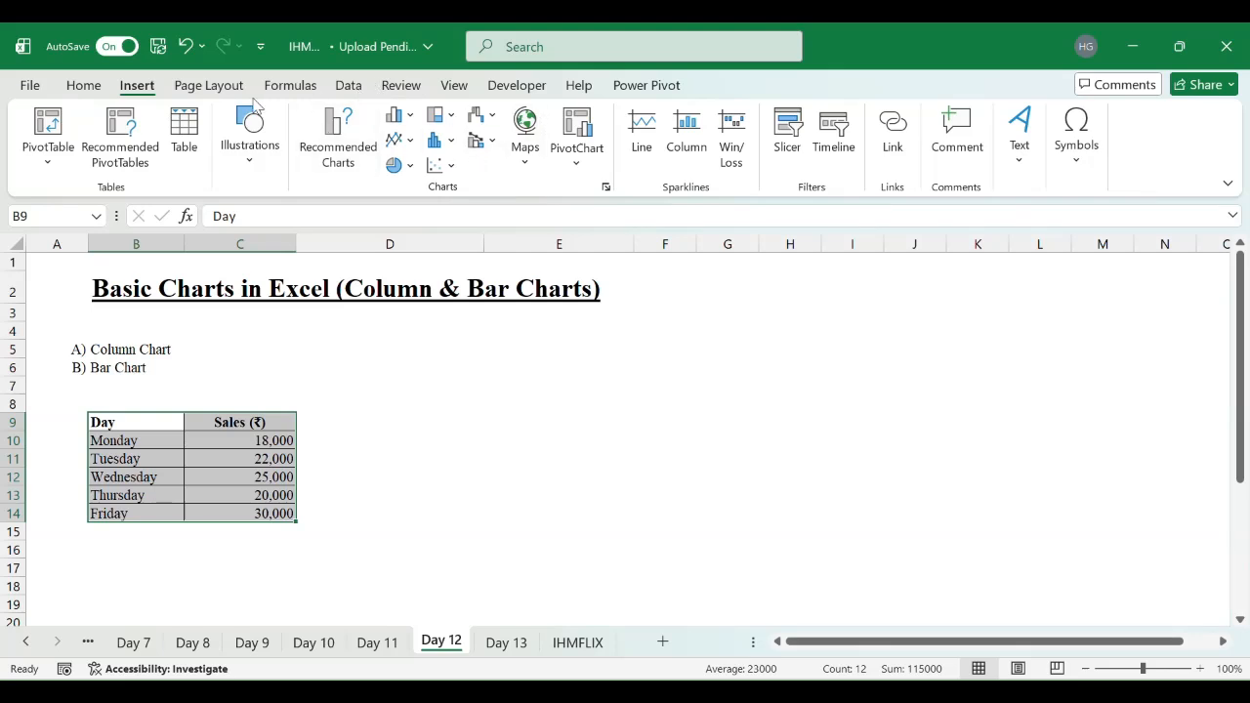
# Step: Insert a 2-D clustered column chart from the selected sales data
pyautogui.click(412, 117)
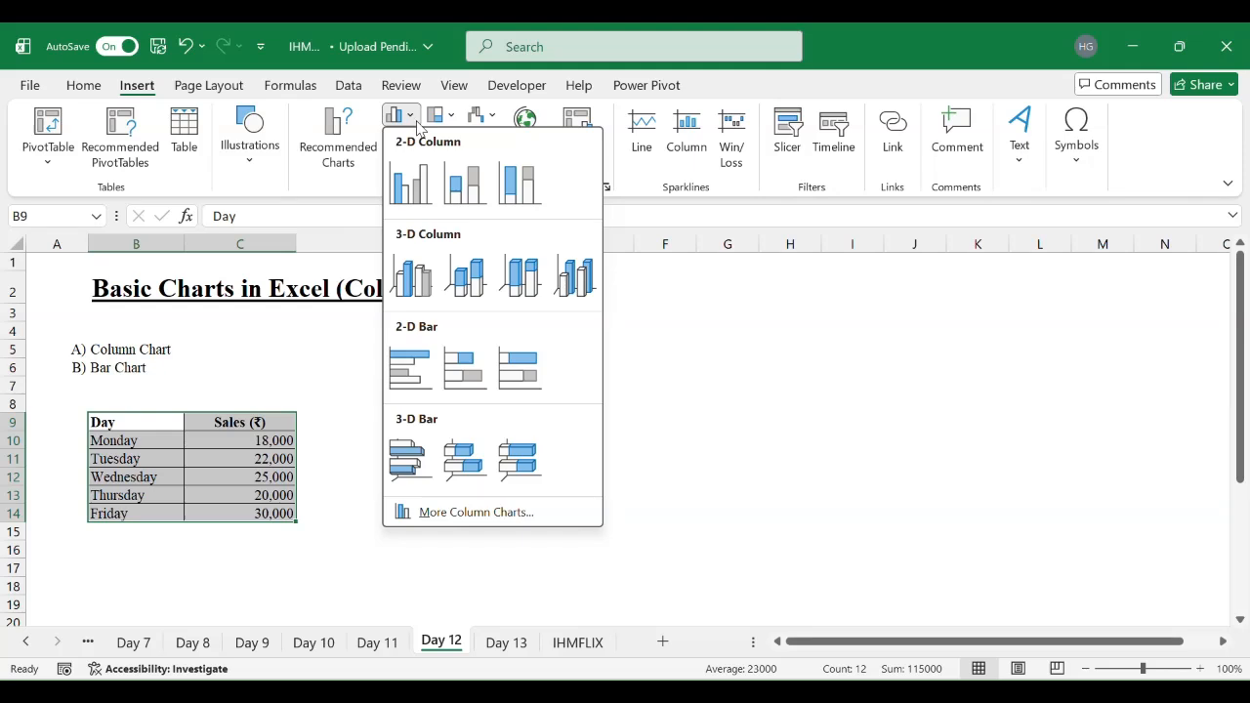
pyautogui.click(413, 200)
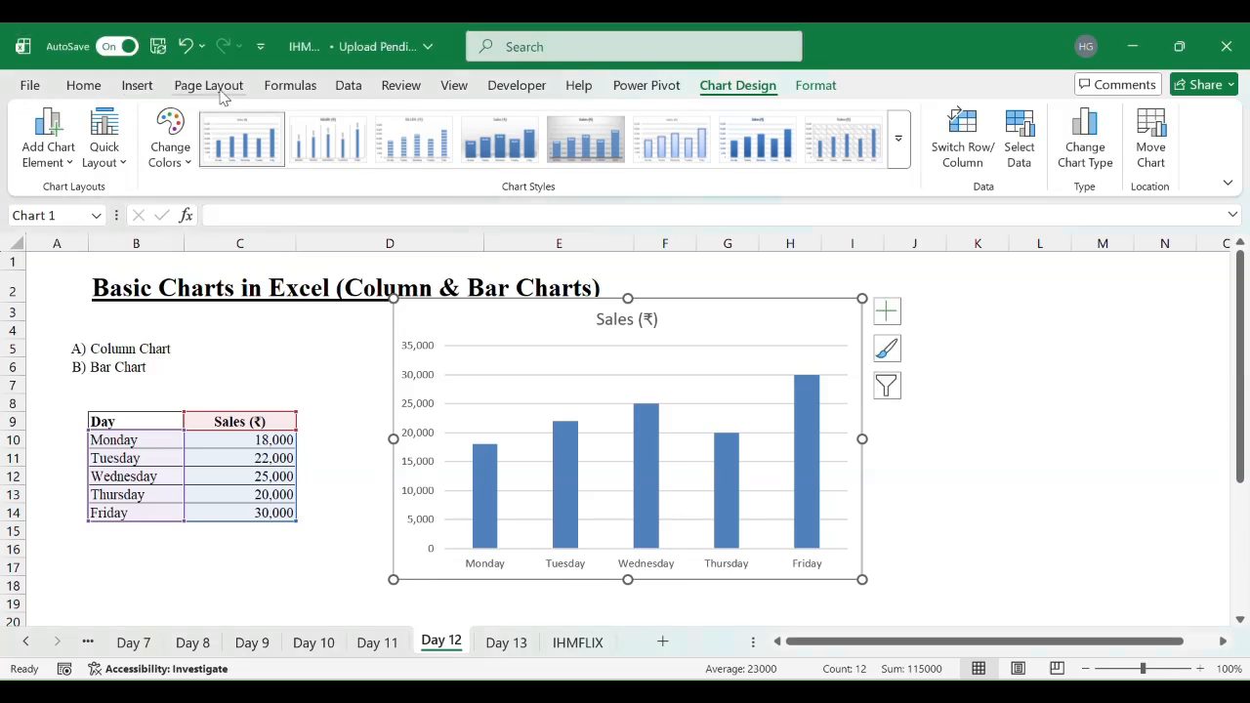
# Step: Change the sales column chart to a 2-D pie chart and inspect its slices
pyautogui.click(137, 86)
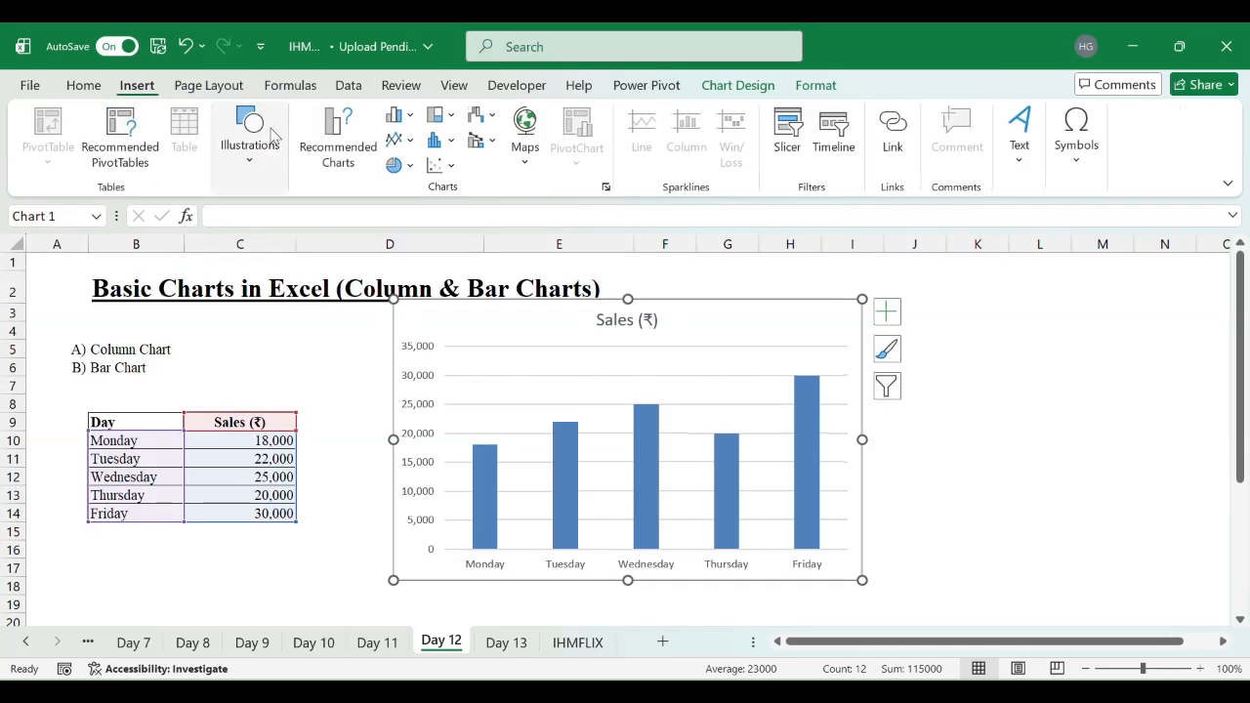
pyautogui.click(400, 166)
pyautogui.click(410, 232)
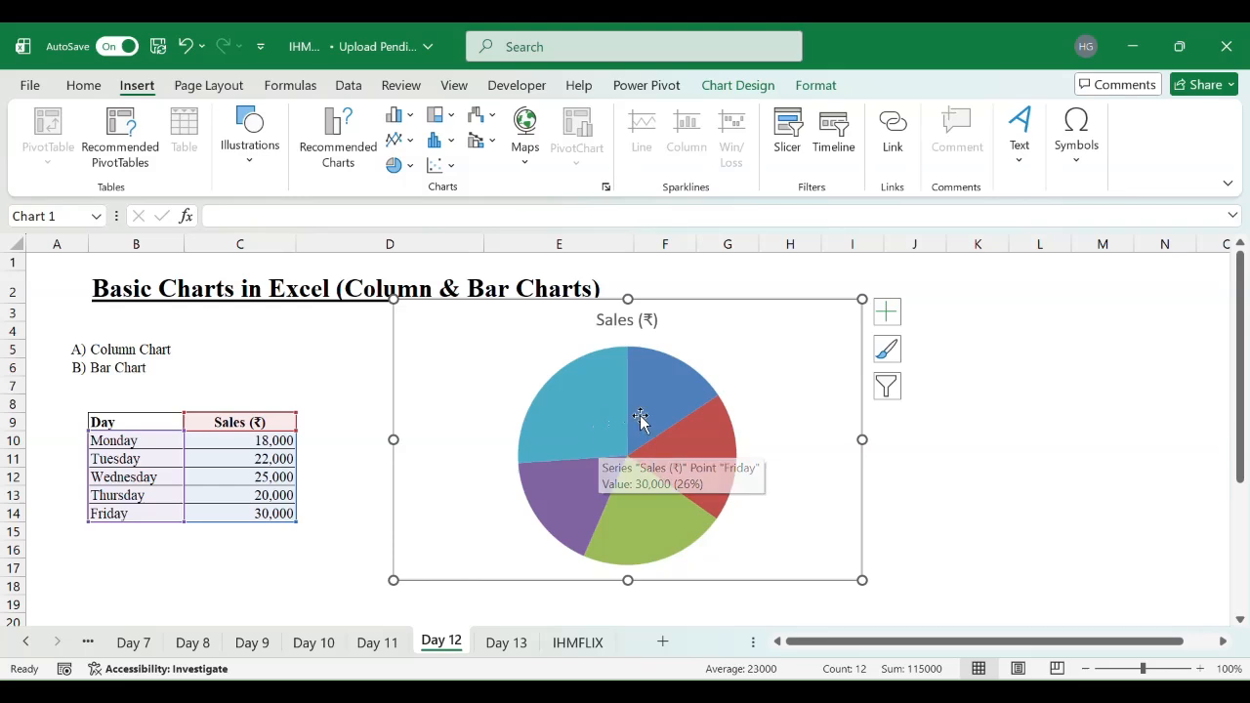
pyautogui.moveTo(606, 492)
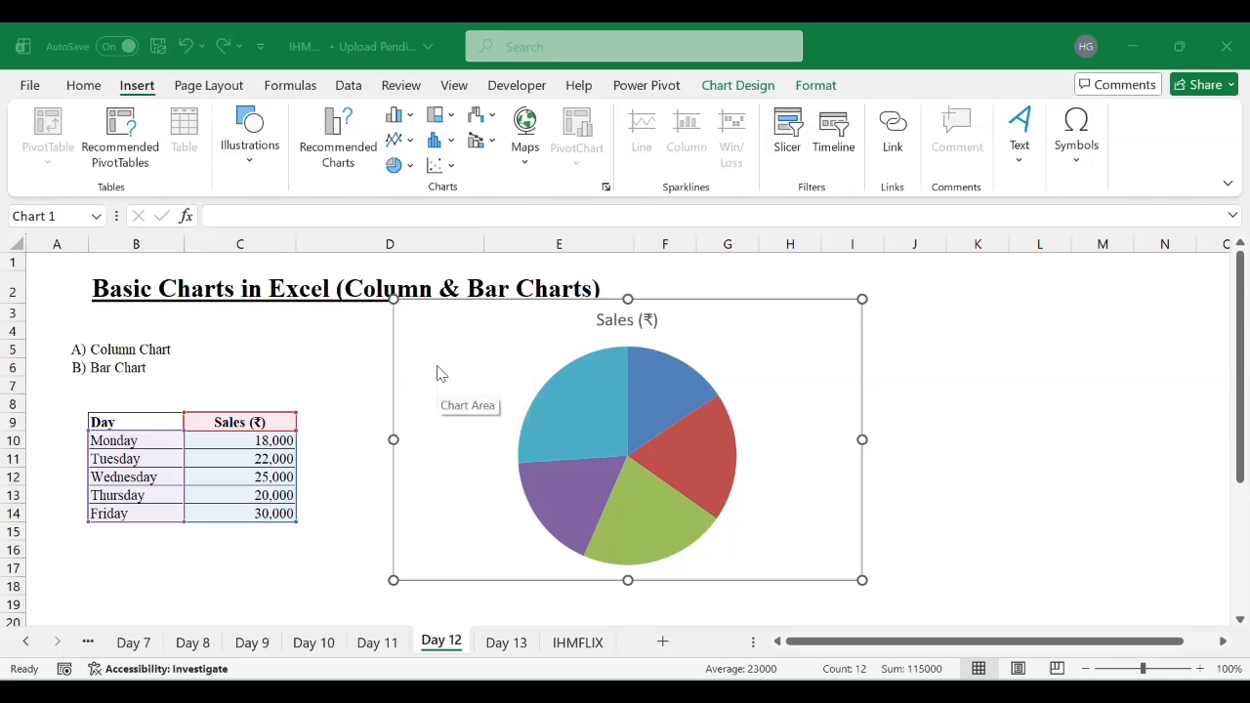
# Step: Change the pie chart back to a 2-D clustered column chart and deselect it
pyautogui.click(410, 118)
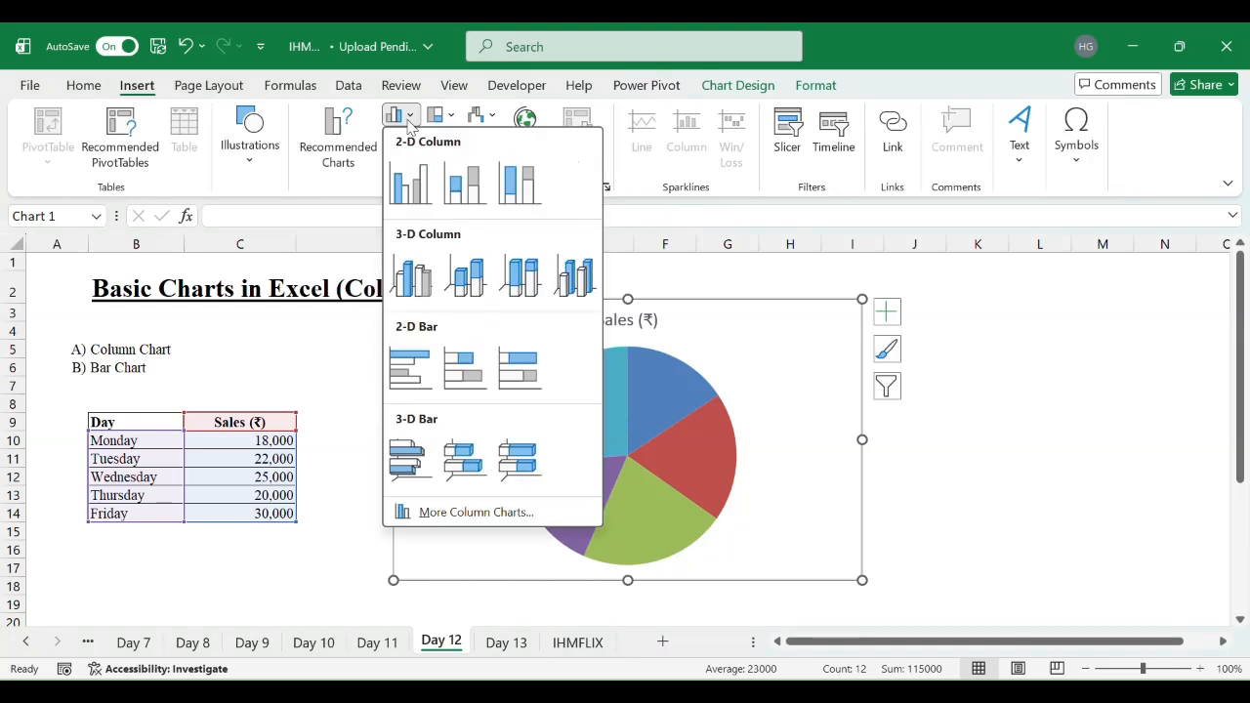
pyautogui.click(411, 180)
pyautogui.click(954, 385)
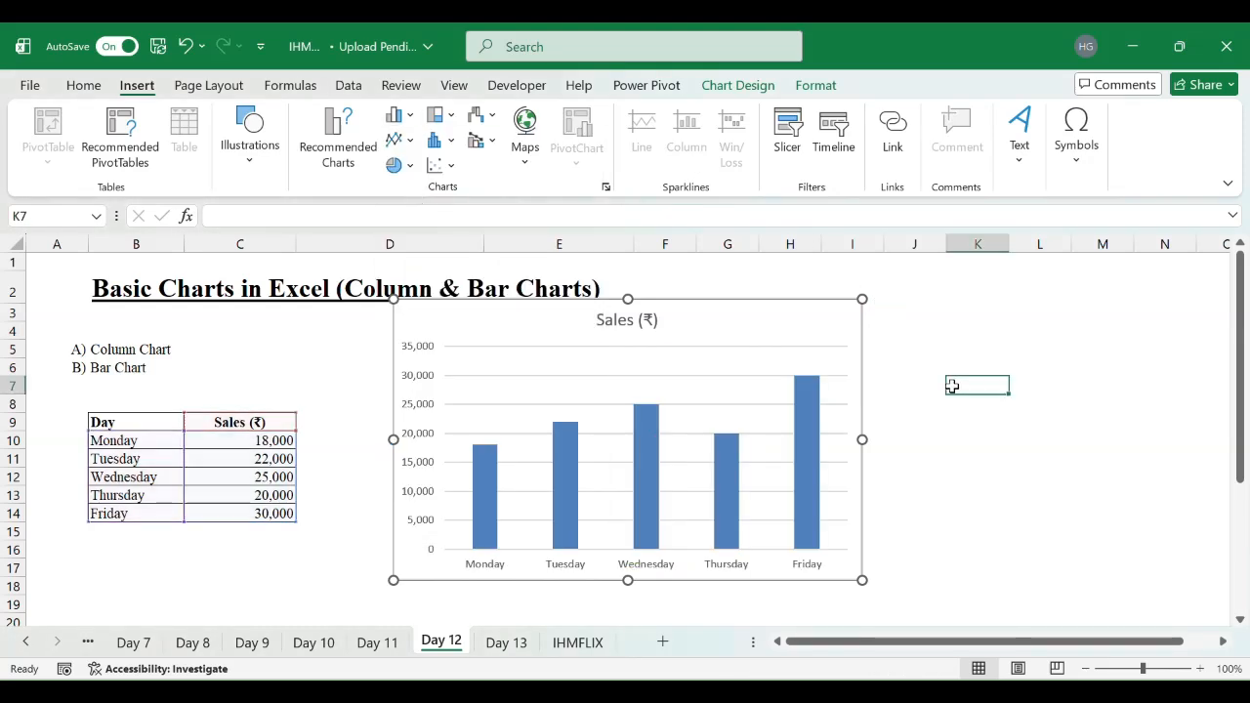
# Step: Move the column chart sideways away from the data table so it spans about columns E to L
pyautogui.click(772, 332)
pyautogui.moveTo(772, 332); pyautogui.dragTo(994, 335)
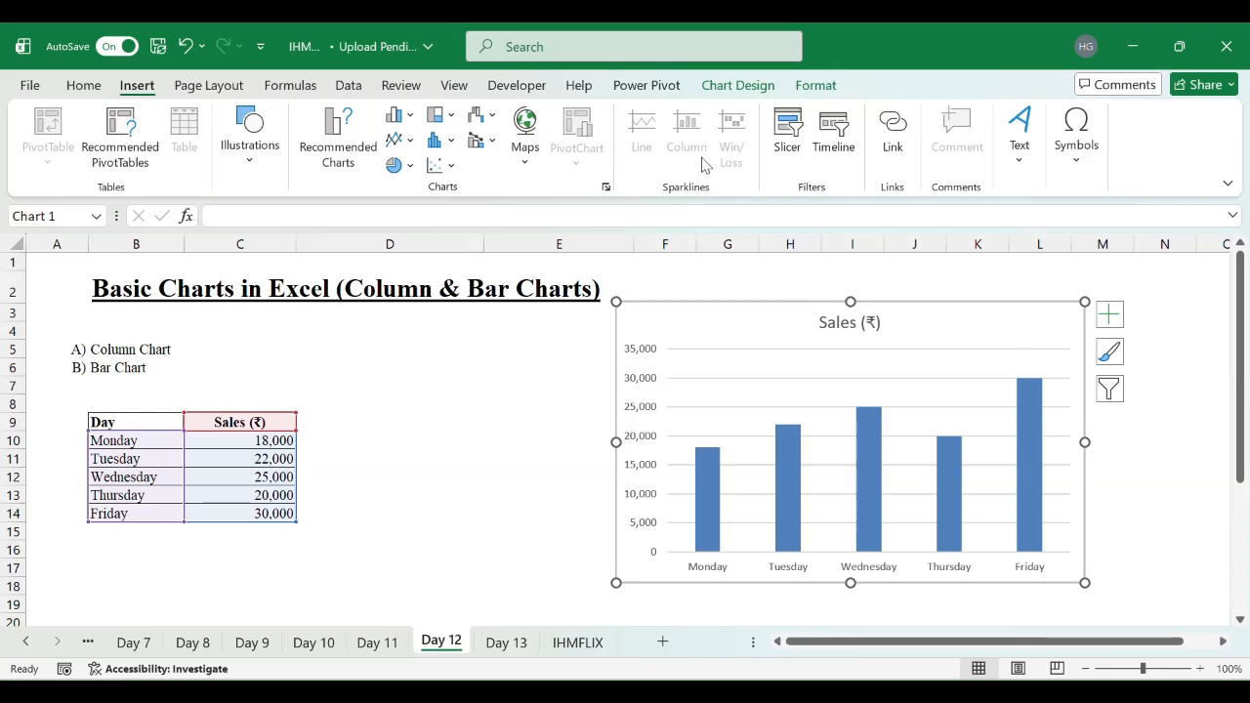
pyautogui.click(456, 499)
# Step: Insert a 2-D clustered bar chart from the Day and Sales table in B9:C14
pyautogui.click(155, 422)
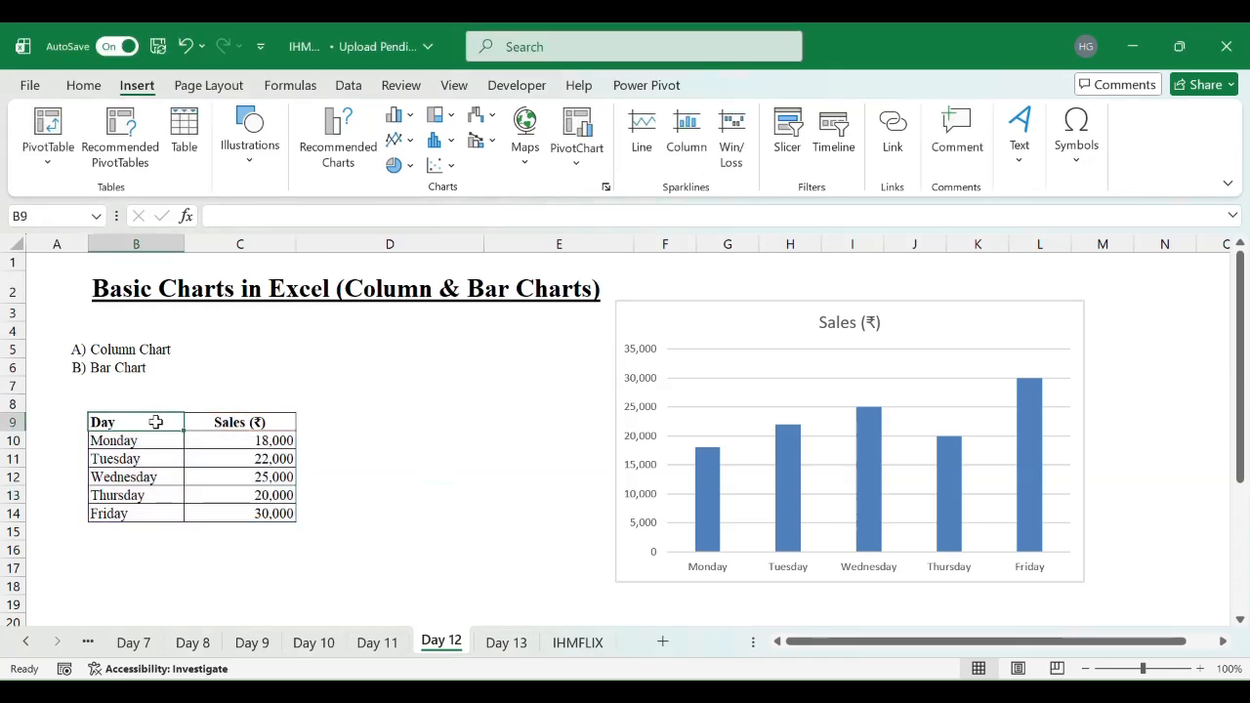
pyautogui.hotkey('shift', 'Right')
pyautogui.hotkey('shift', 'Down')
pyautogui.hotkey('shift', 'Down')
pyautogui.hotkey('shift', 'Down')
pyautogui.hotkey('shift', 'Down')
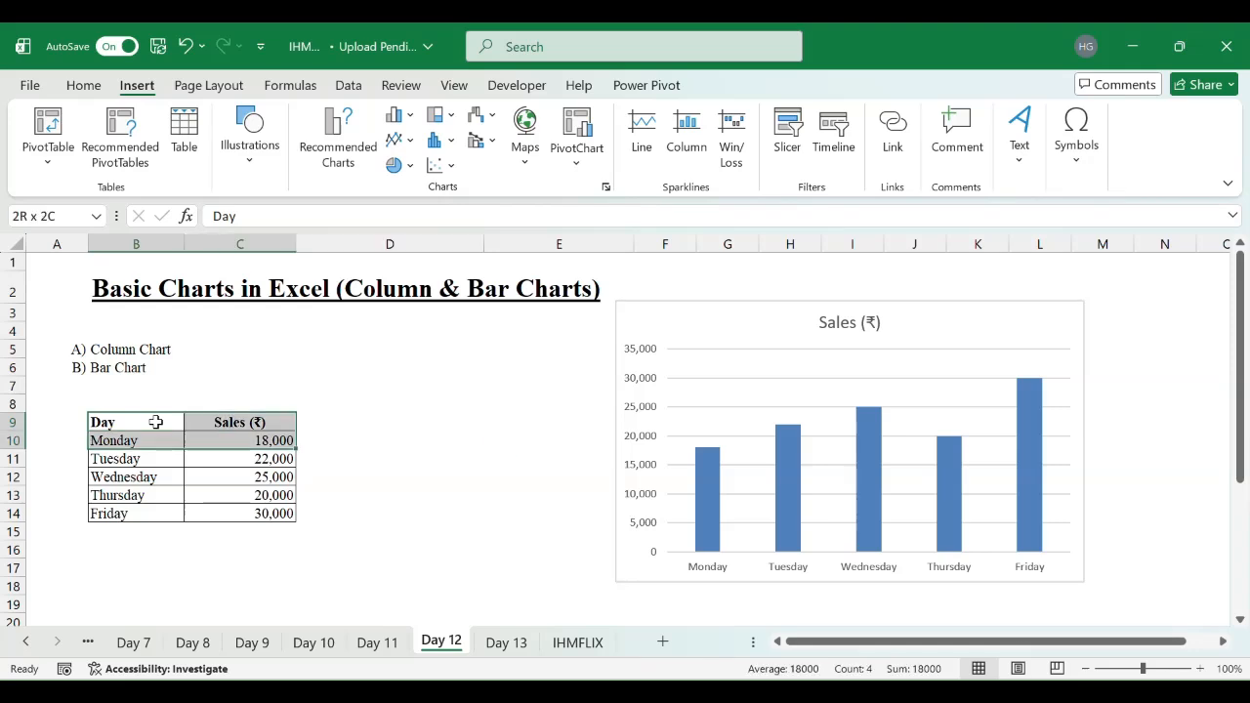
pyautogui.hotkey('shift', 'Down')
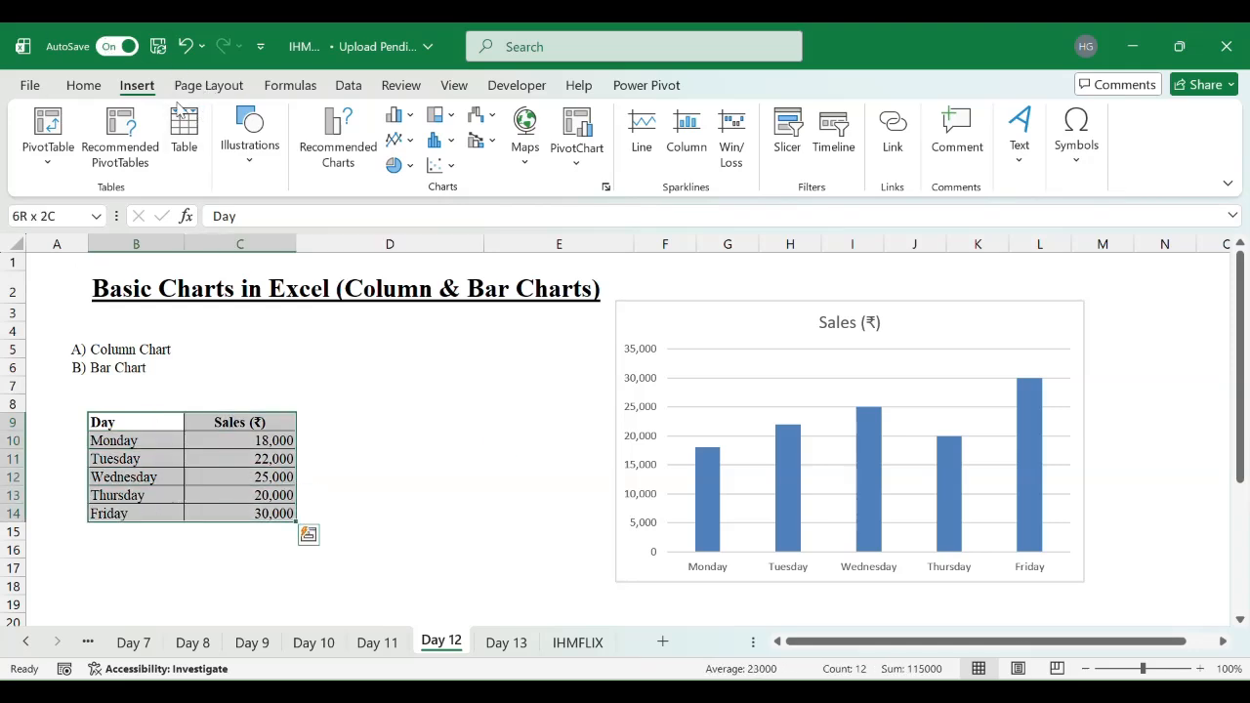
pyautogui.click(414, 121)
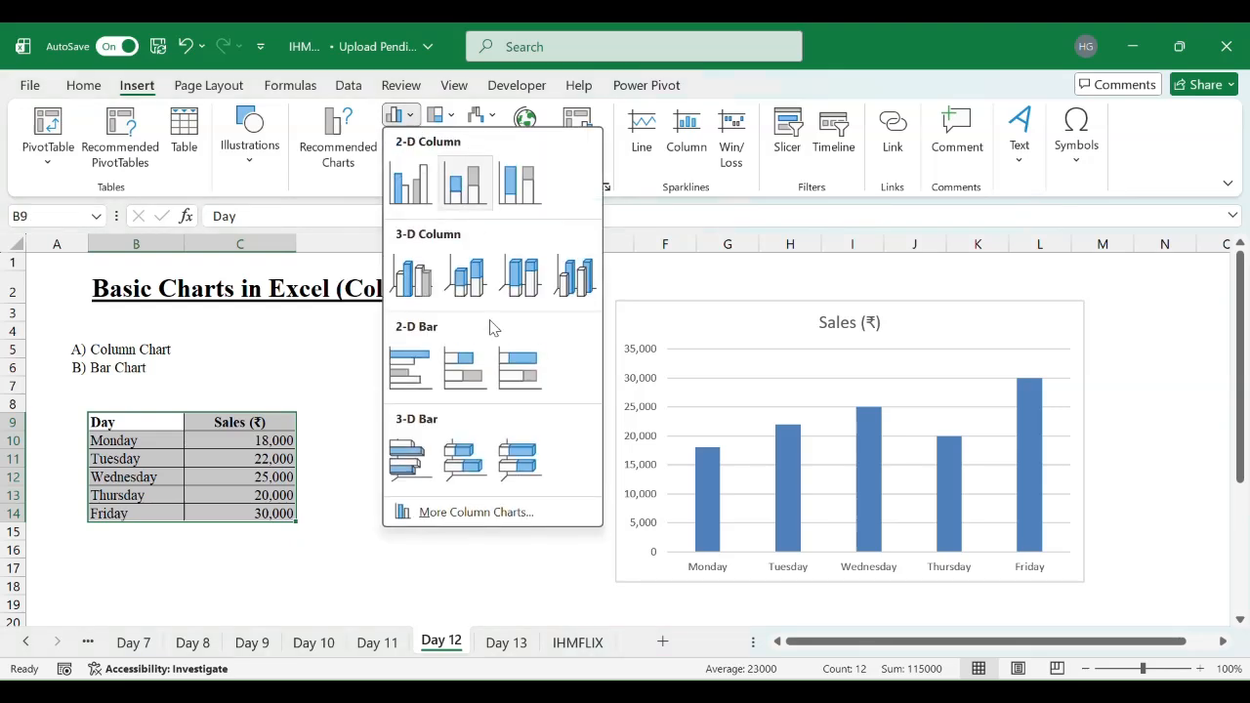
pyautogui.click(423, 371)
# Step: Shrink the bar chart and place it beneath the column chart, covering about columns H to L and rows 20 to 29
pyautogui.scroll(-2, 530, 403)
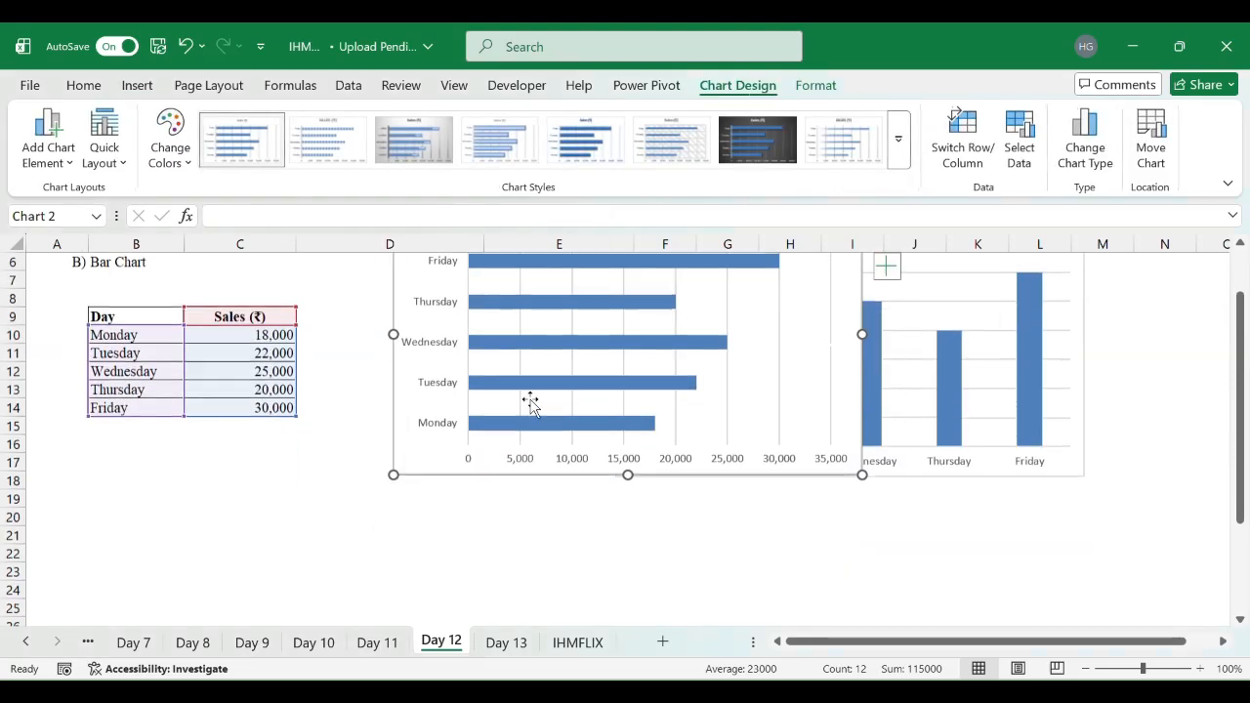
pyautogui.moveTo(432, 474); pyautogui.dragTo(391, 538)
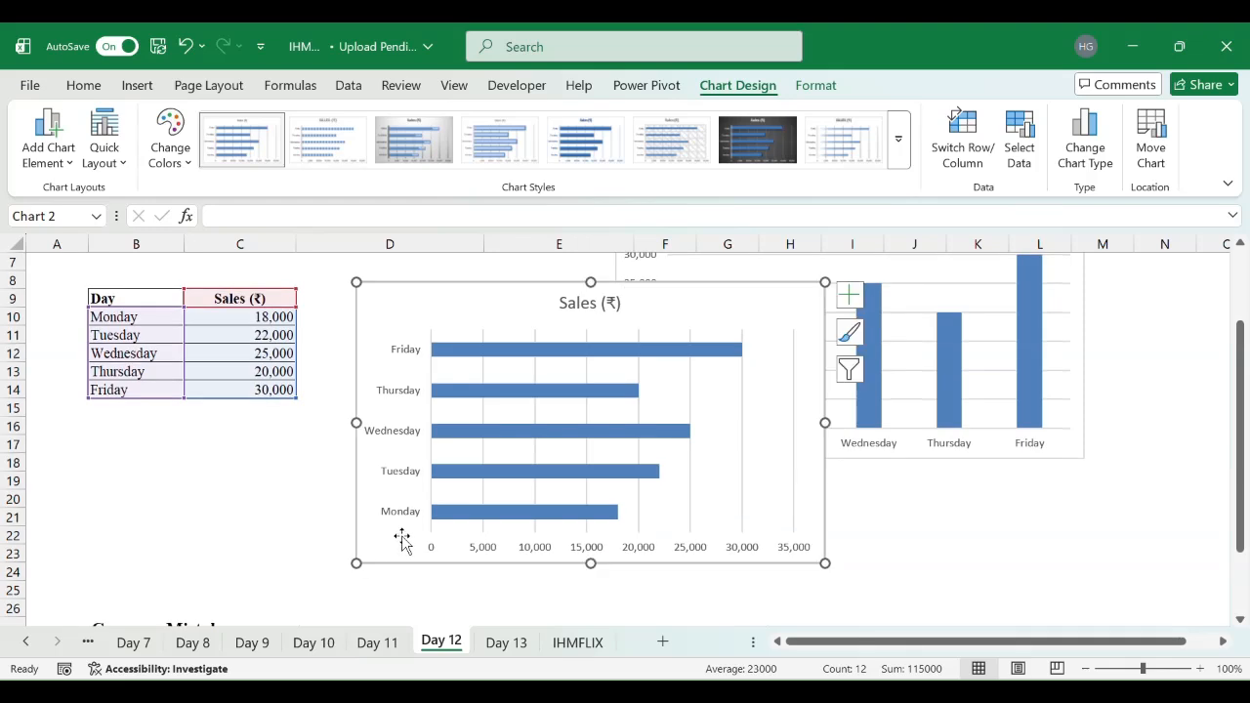
pyautogui.scroll(-2, 779, 462)
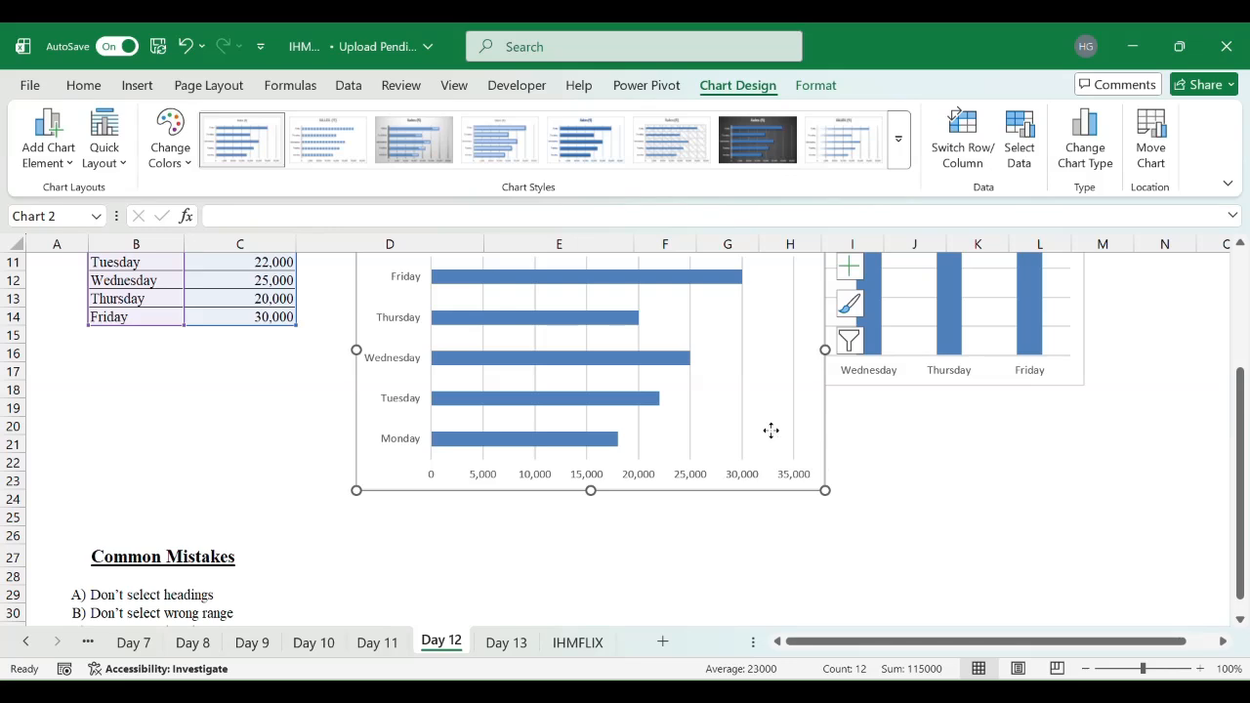
pyautogui.click(771, 431)
pyautogui.moveTo(781, 438); pyautogui.dragTo(904, 572)
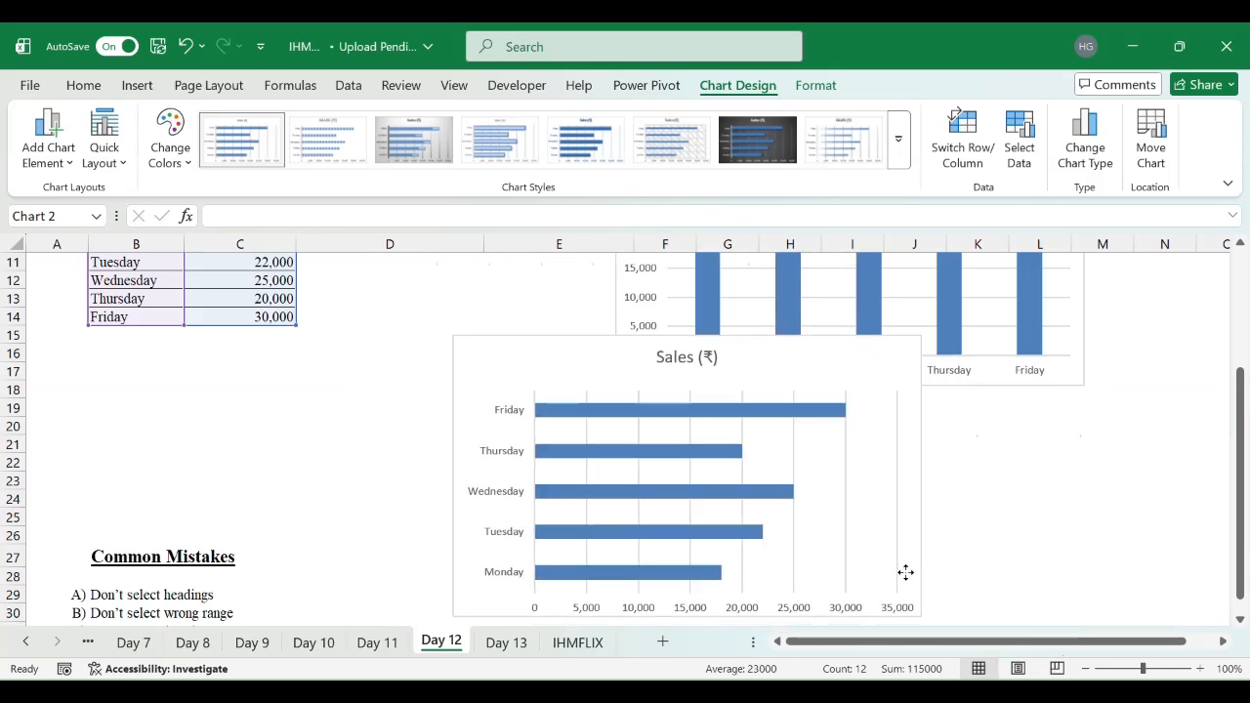
pyautogui.scroll(-3, 906, 574)
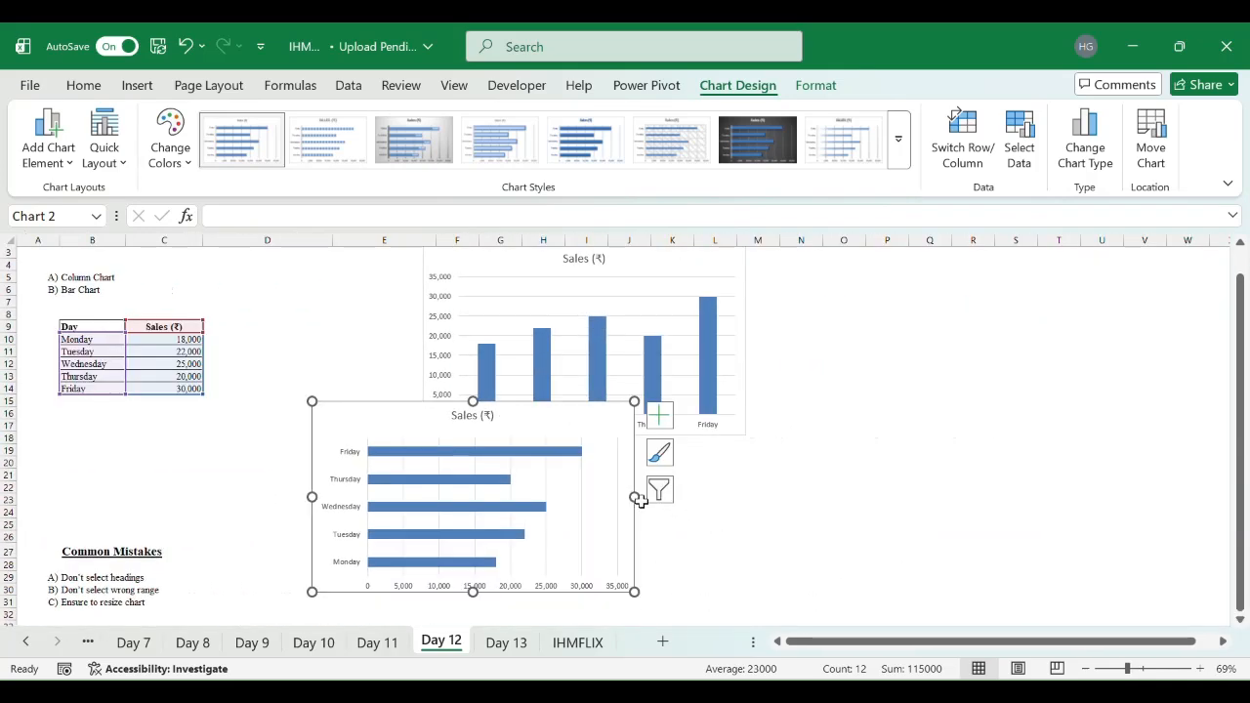
pyautogui.moveTo(634, 591); pyautogui.dragTo(529, 521)
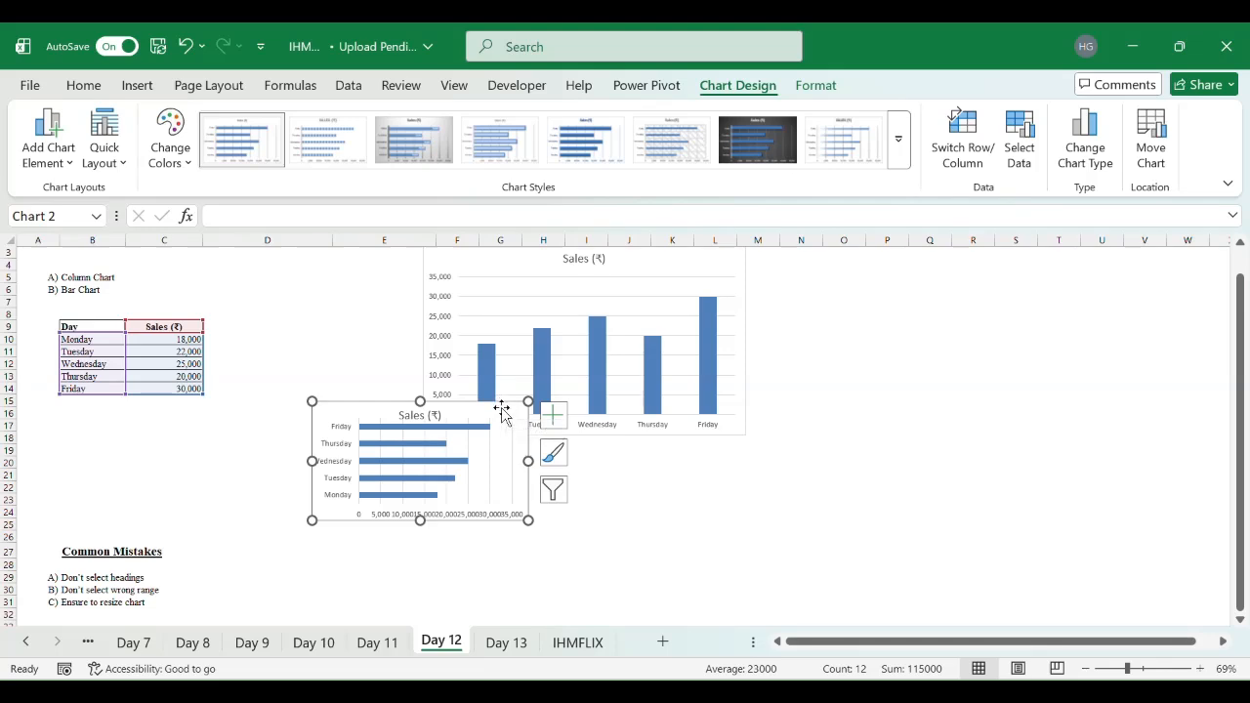
pyautogui.moveTo(502, 410); pyautogui.dragTo(713, 471)
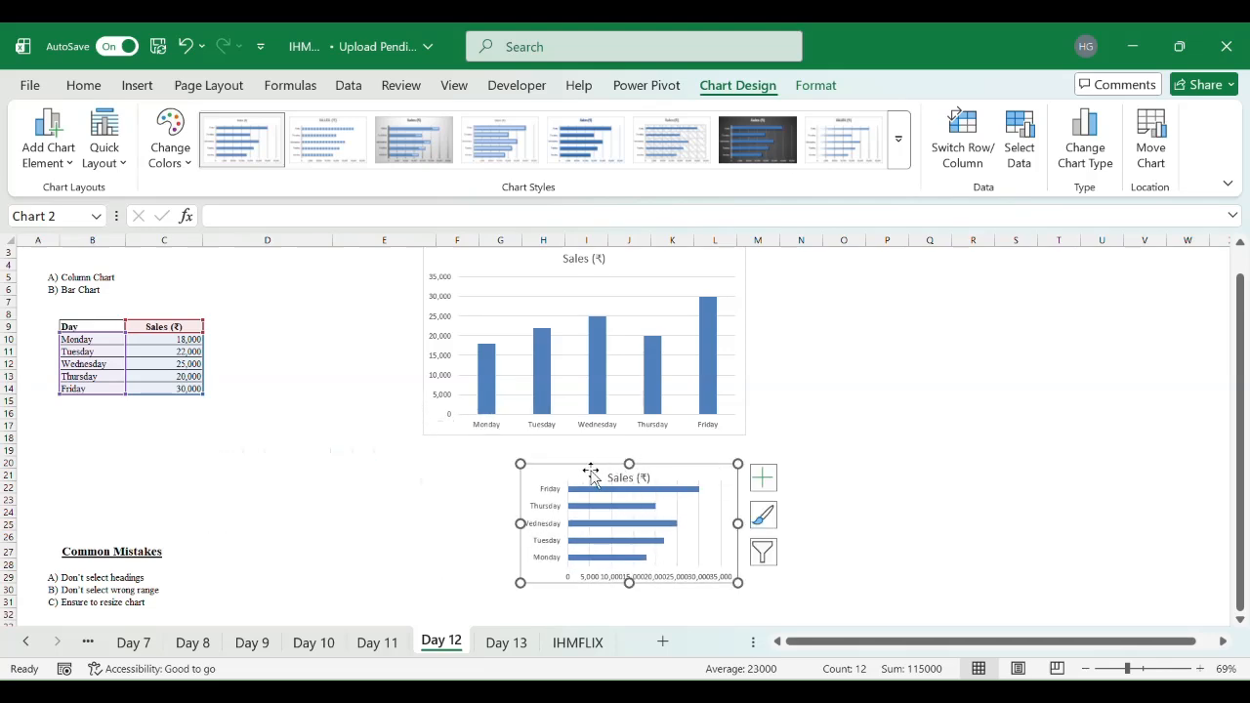
# Step: Move the bar chart beside the column chart, over about columns N to R and rows 5 to 14, and deselect it
pyautogui.moveTo(590, 475); pyautogui.dragTo(837, 283)
pyautogui.scroll(1, 689, 491)
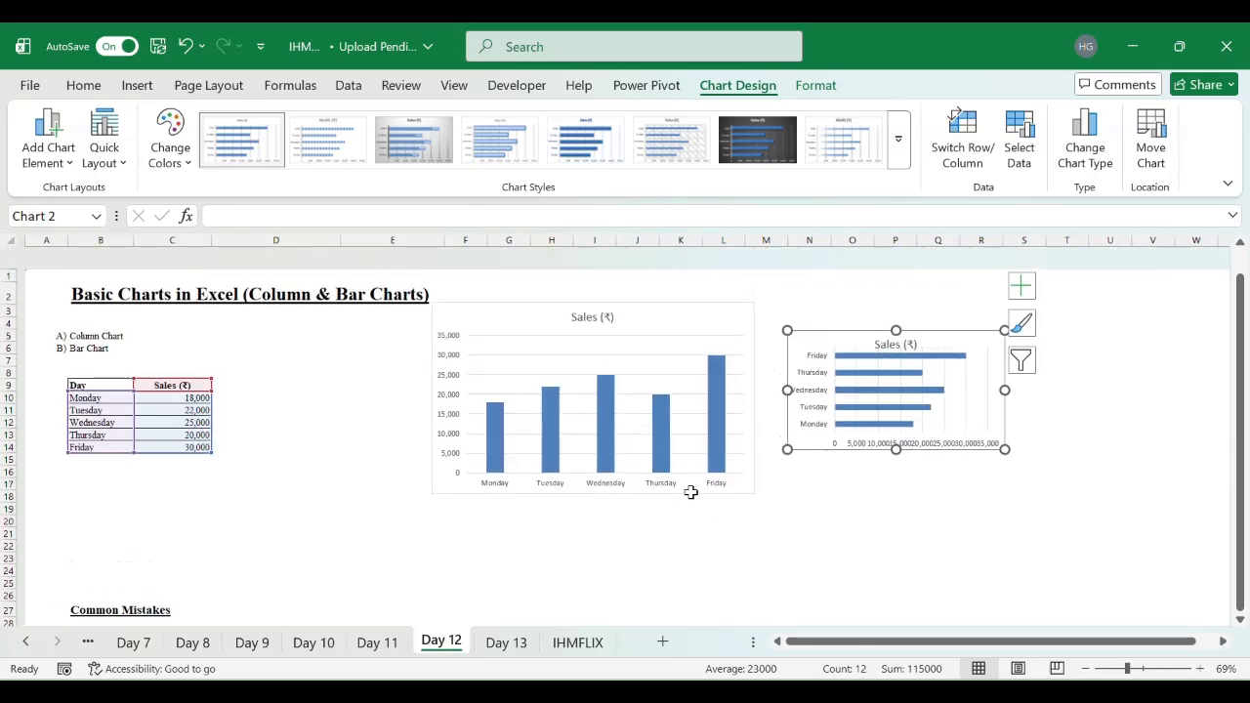
pyautogui.scroll(-1, 691, 491)
pyautogui.keyDown('ctrl'); pyautogui.scroll(1, 464, 337); pyautogui.keyUp('ctrl')
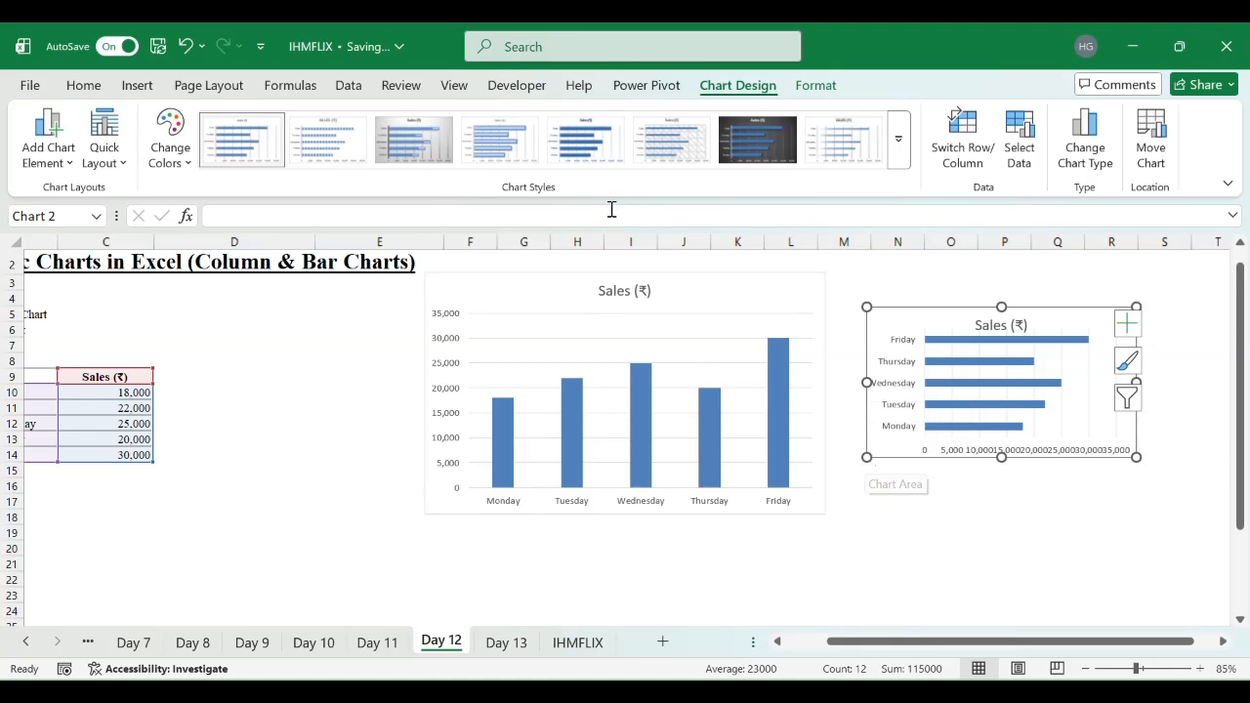
pyautogui.click(362, 411)
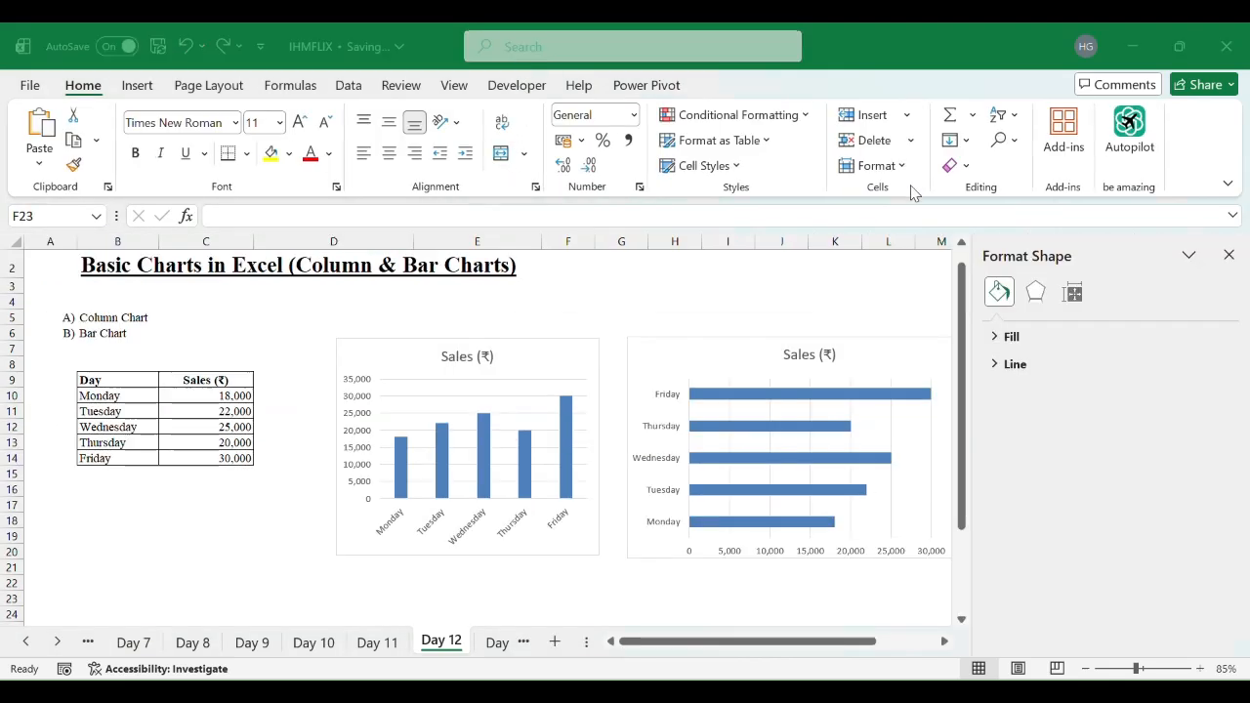
# Step: Try a solid fill on the column chart's title and set the title back to No fill
pyautogui.click(1228, 256)
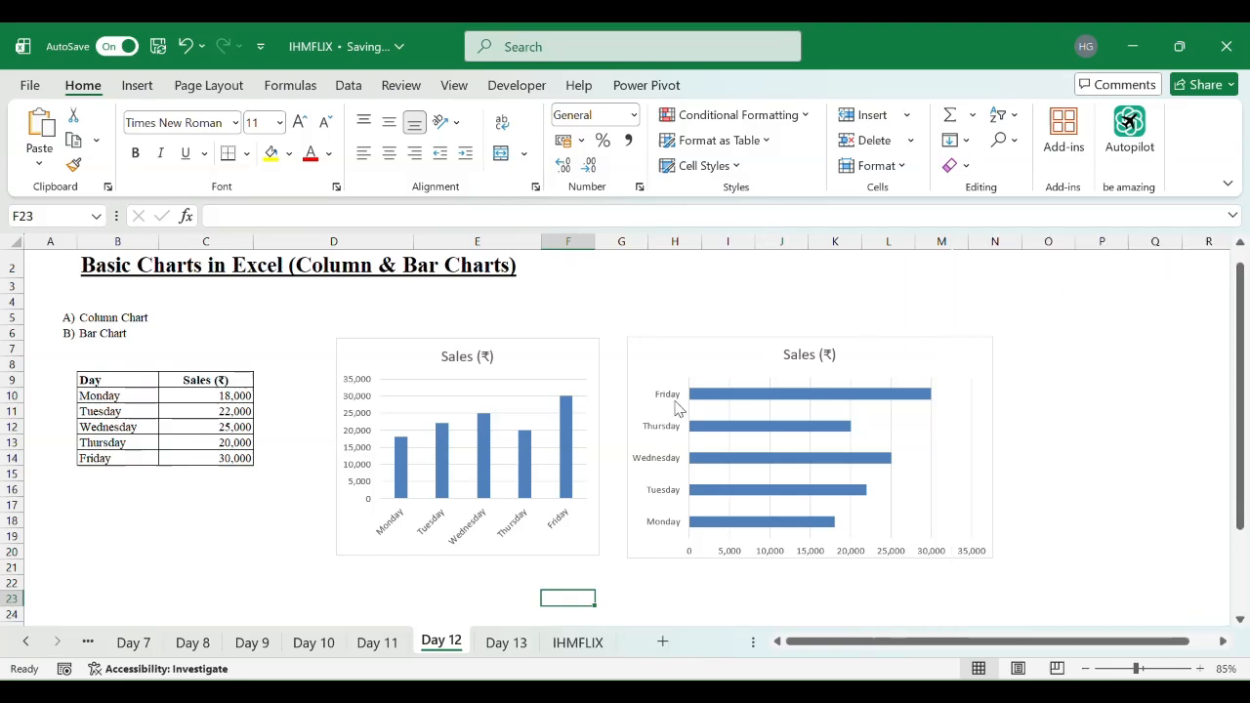
pyautogui.click(562, 373)
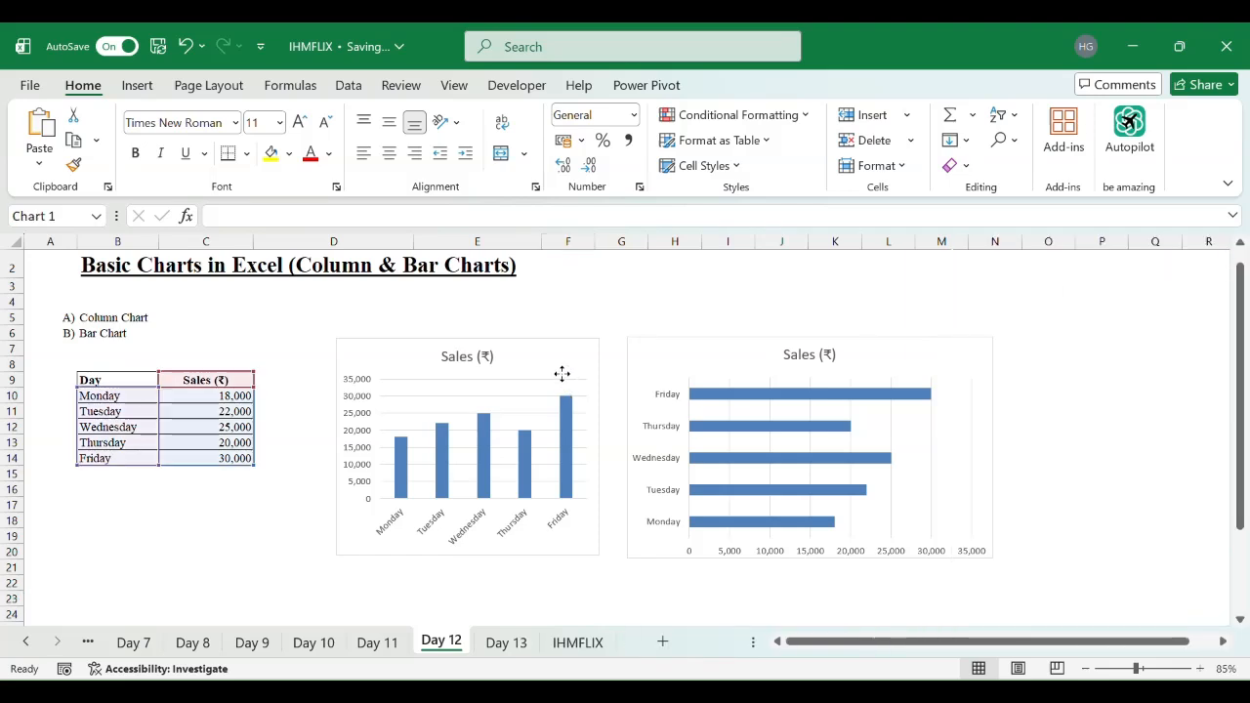
pyautogui.doubleClick(479, 362)
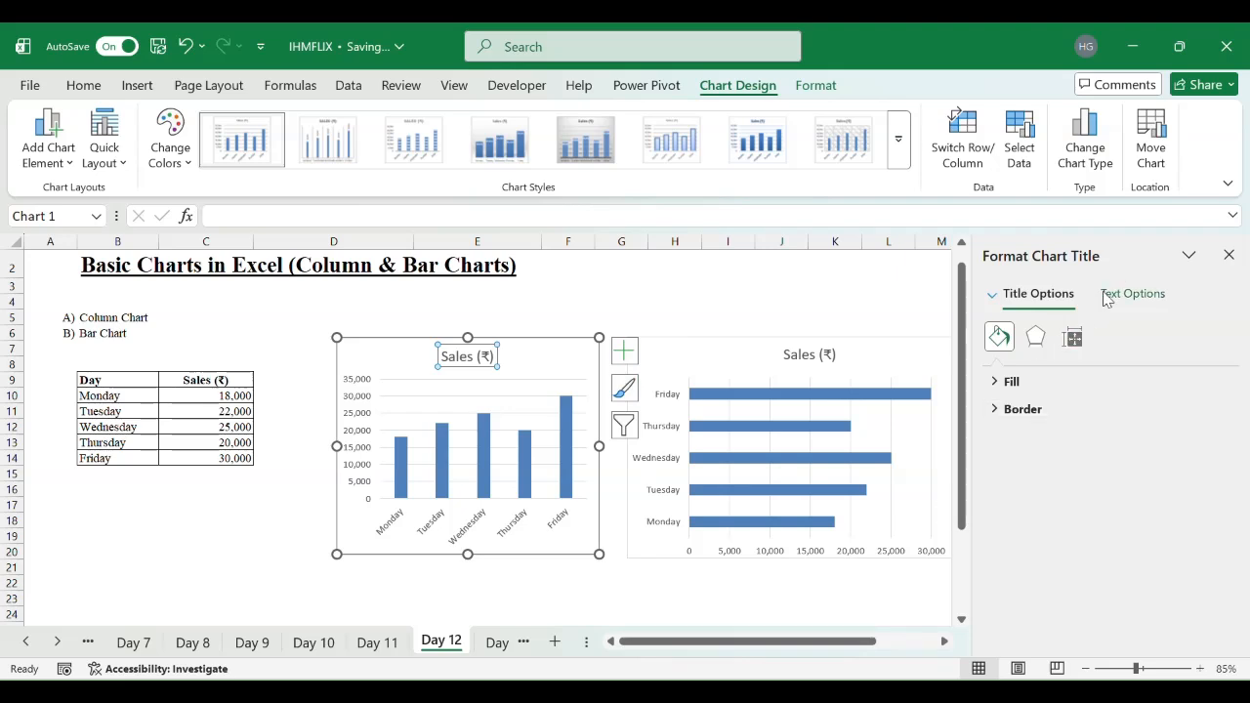
pyautogui.click(1009, 381)
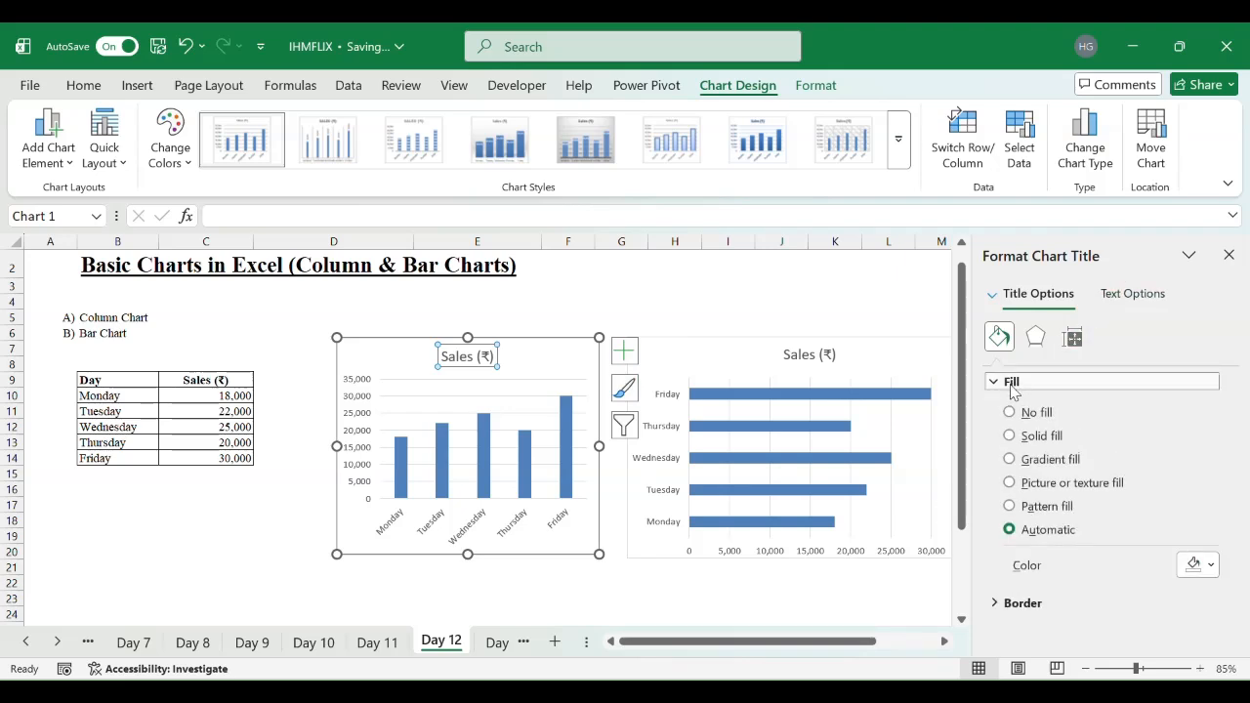
pyautogui.click(1039, 439)
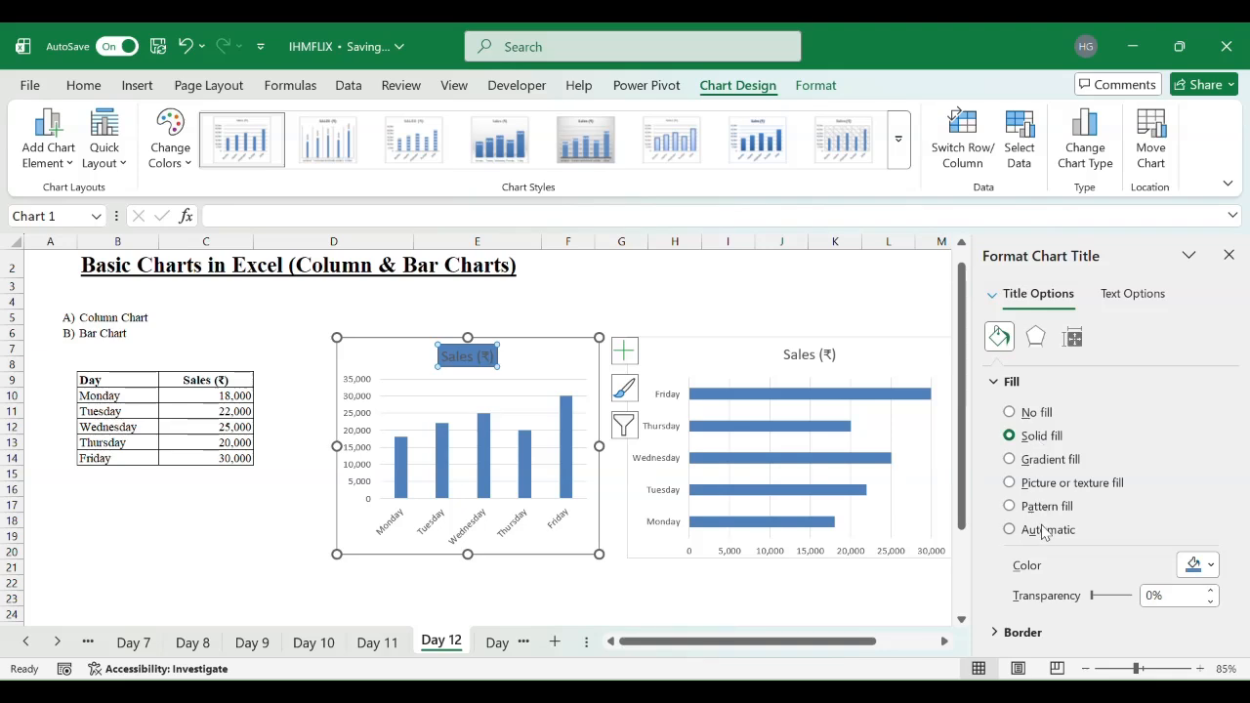
pyautogui.click(1010, 412)
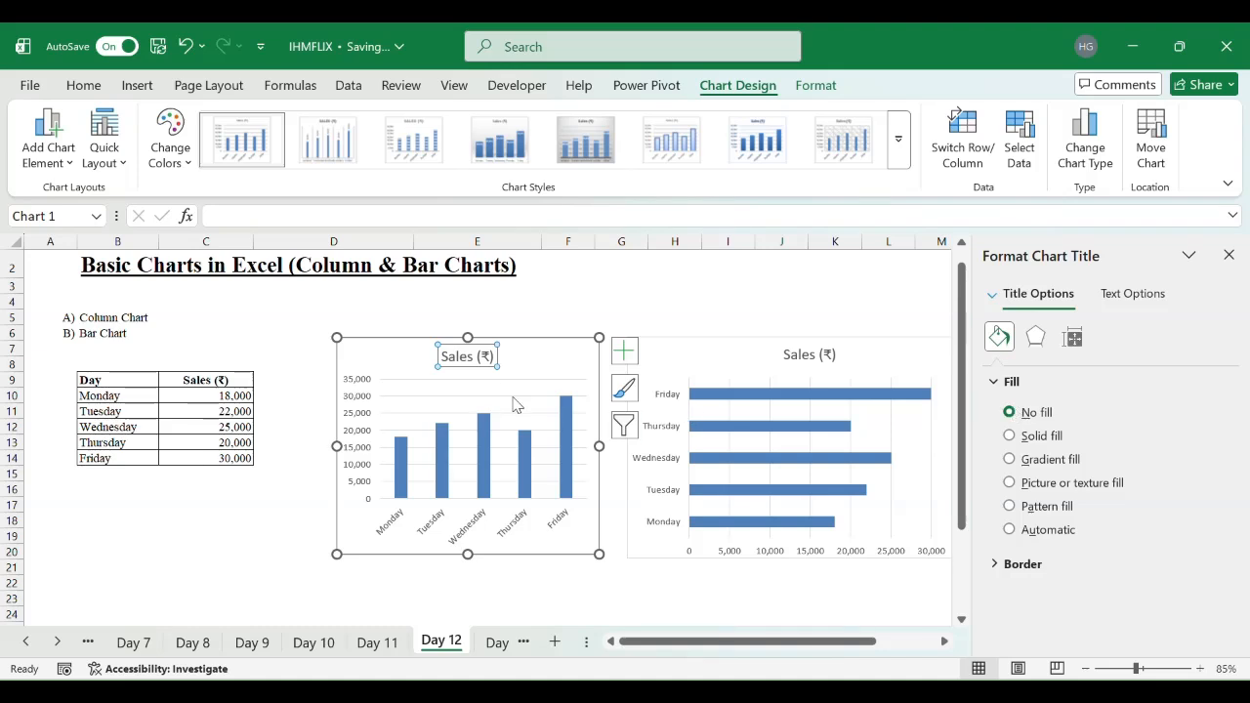
# Step: Change the column chart's title to "Sales for the week(₹)"
pyautogui.click(460, 355)
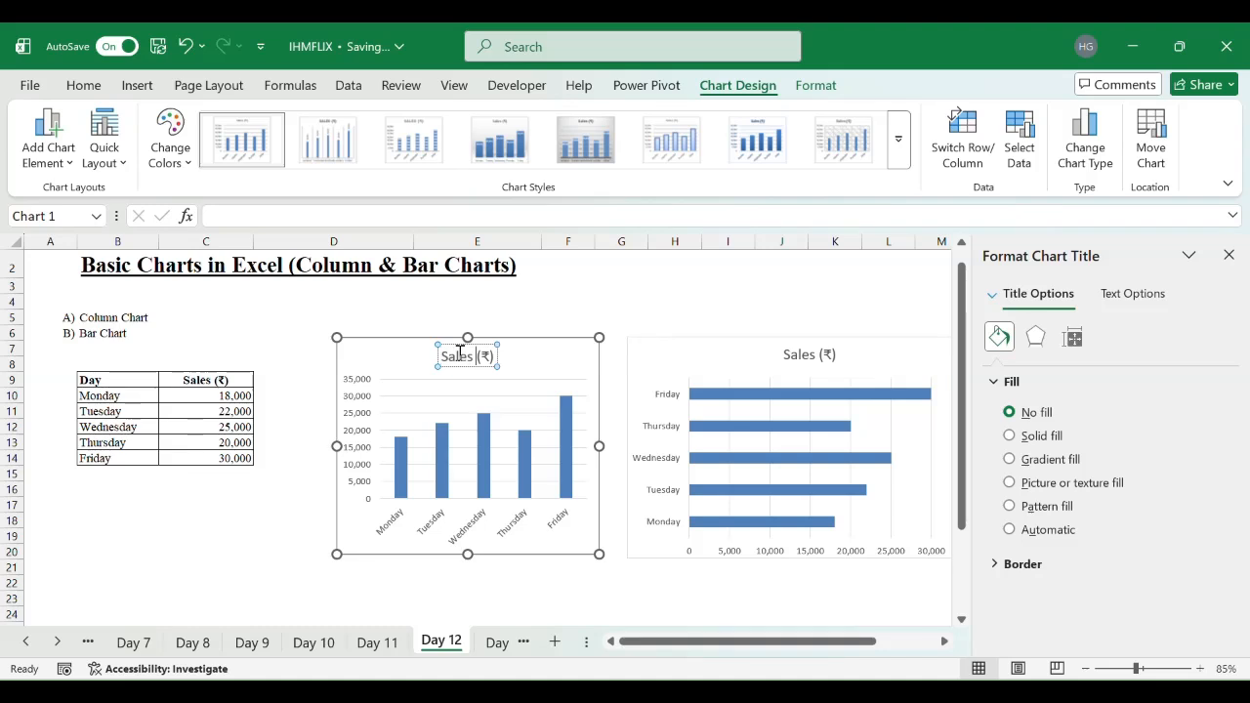
pyautogui.write('for t')
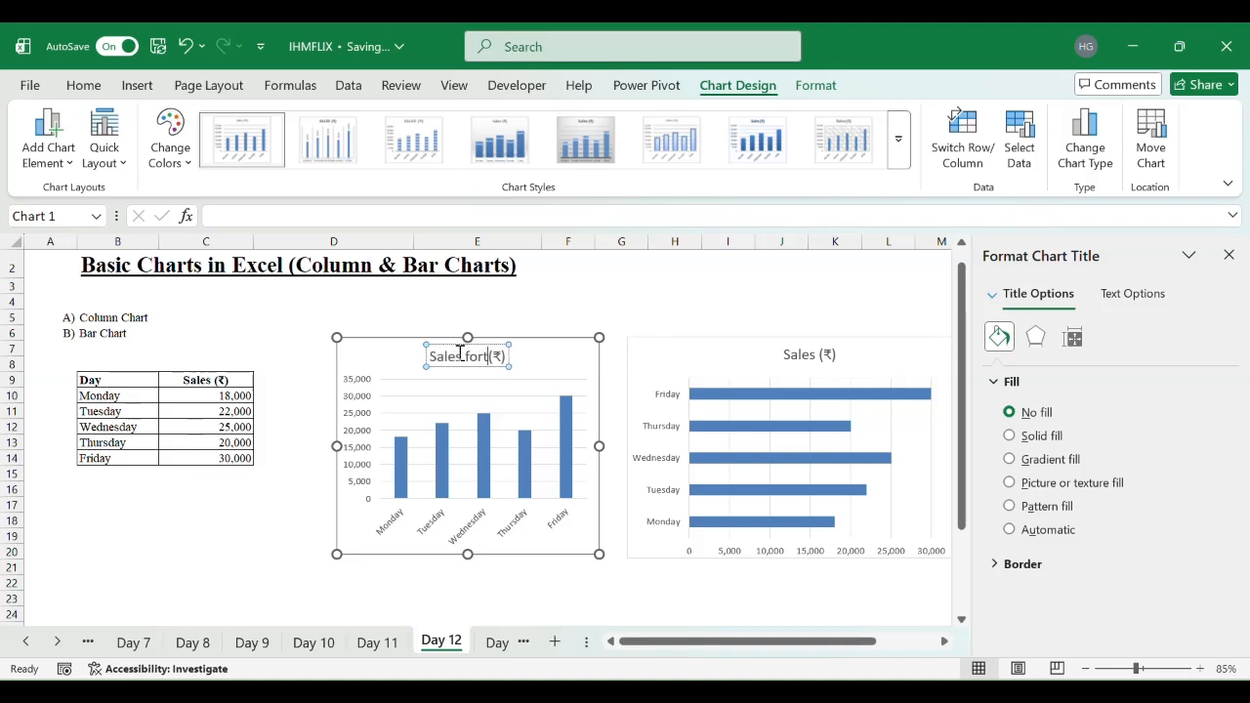
pyautogui.write('he W')
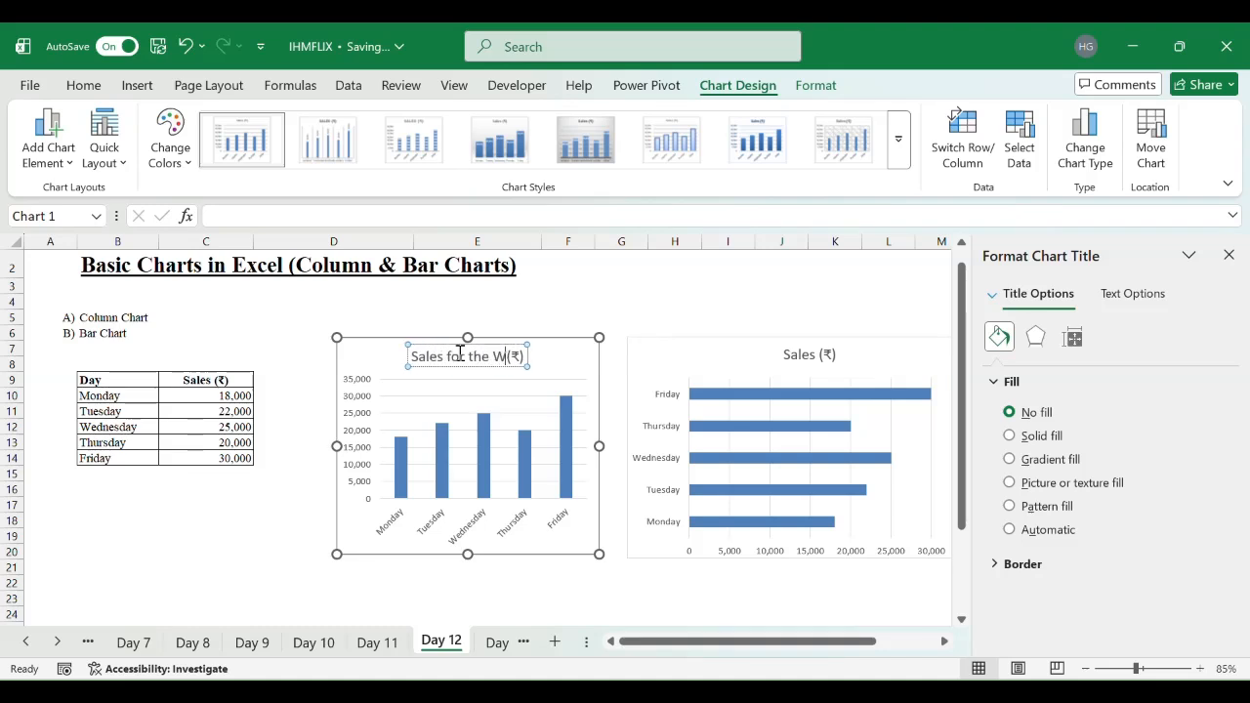
pyautogui.press('BackSpace')
pyautogui.write('week')
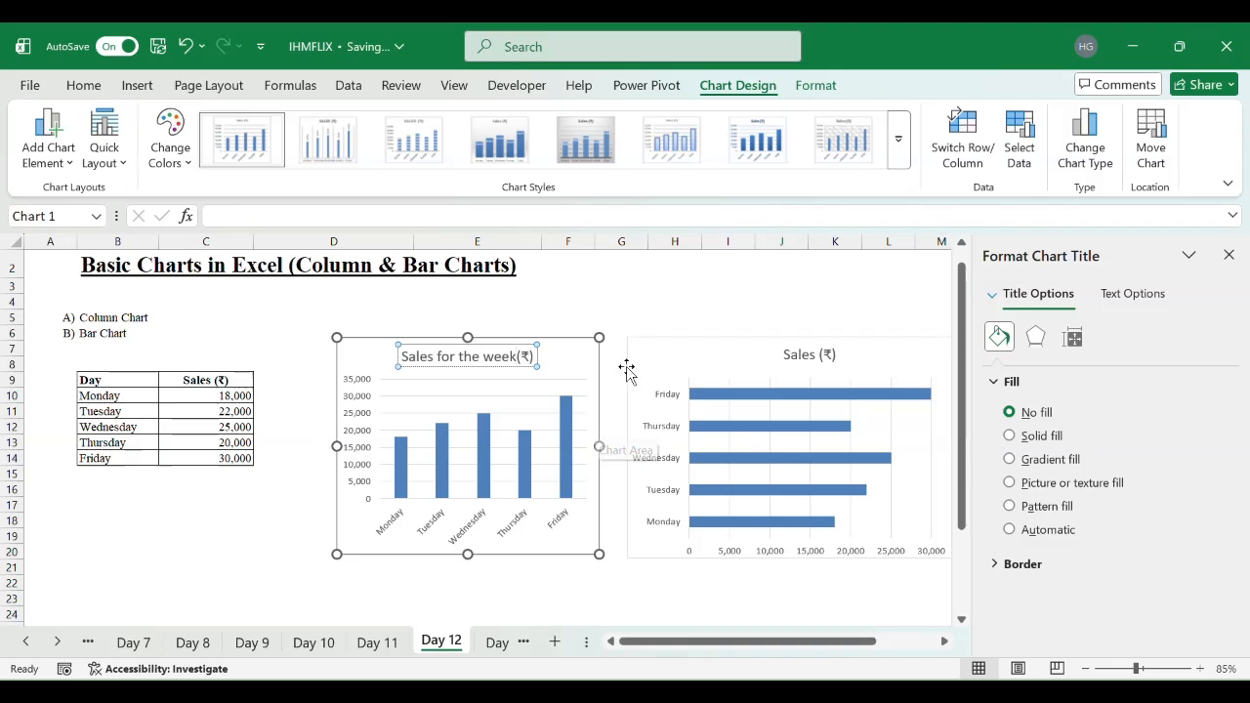
pyautogui.click(579, 363)
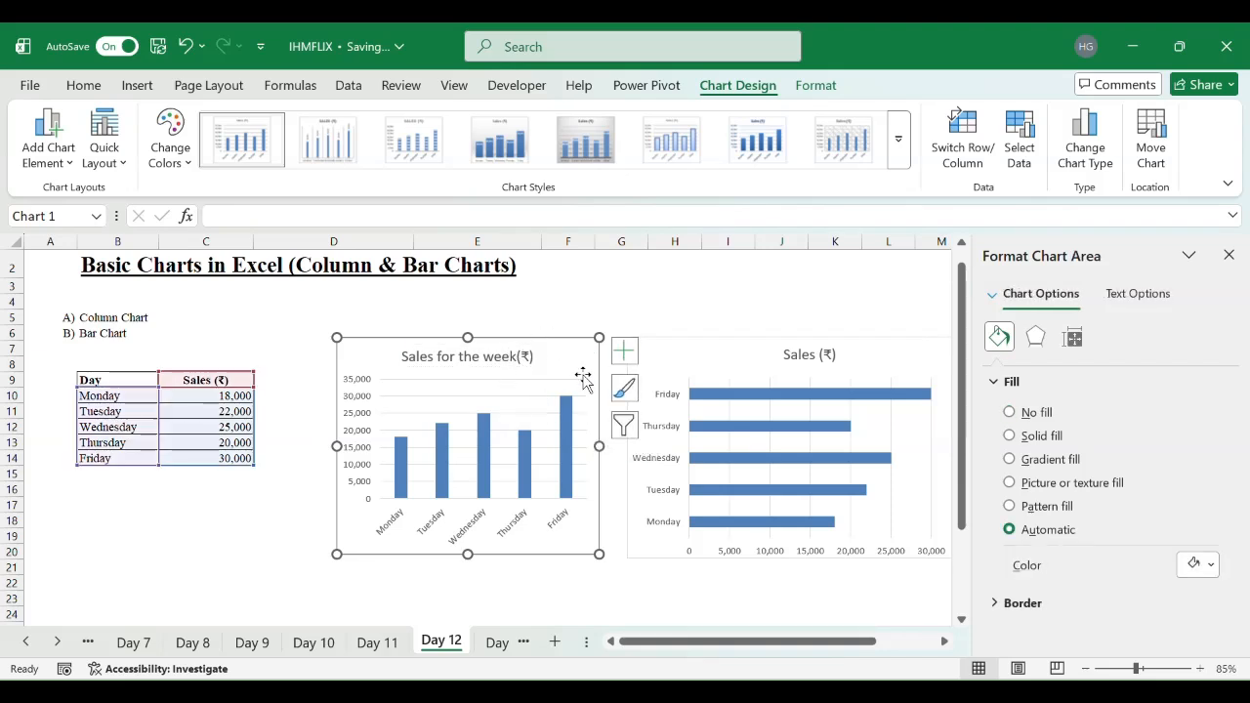
# Step: In the column chart's filters, exclude the Monday category and include it again
pyautogui.click(624, 429)
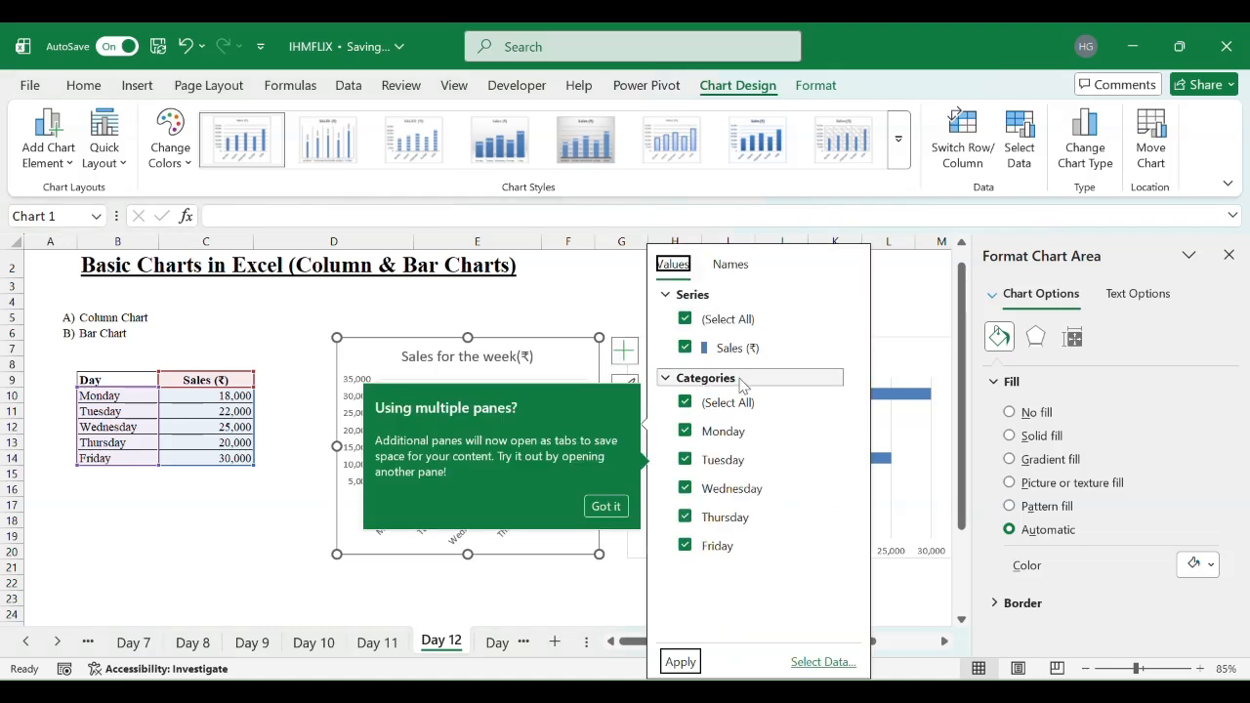
pyautogui.click(603, 505)
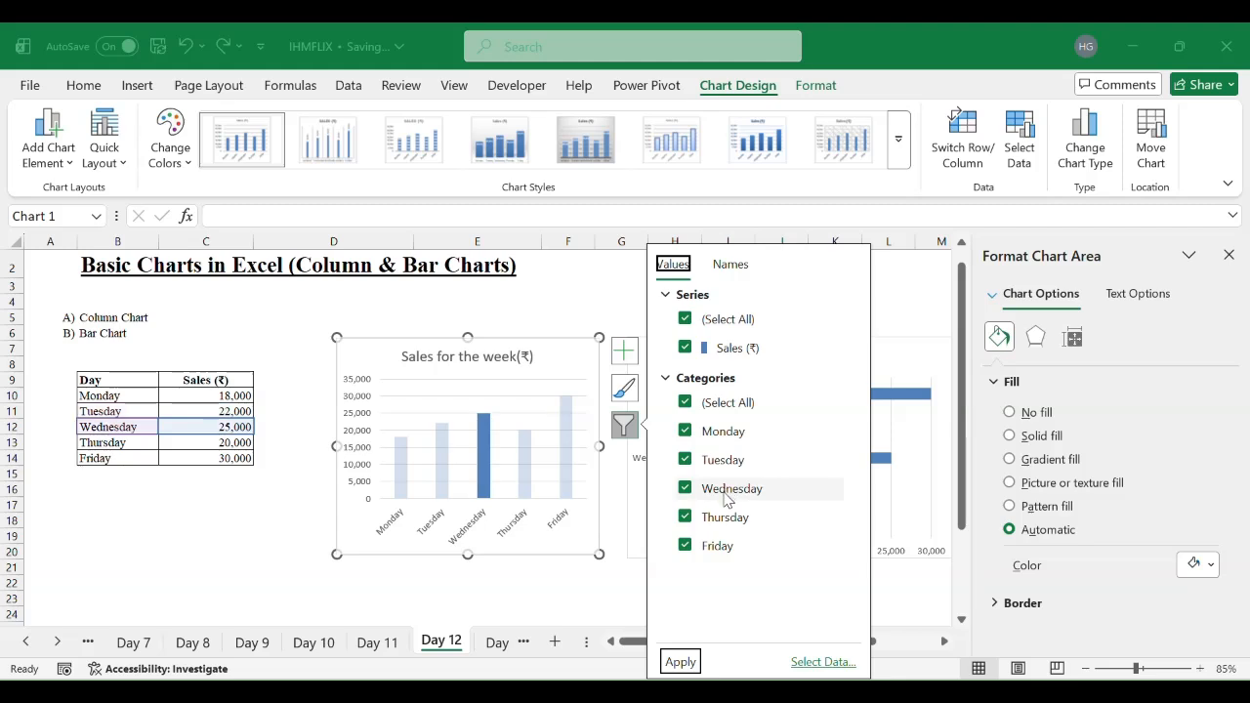
pyautogui.click(684, 431)
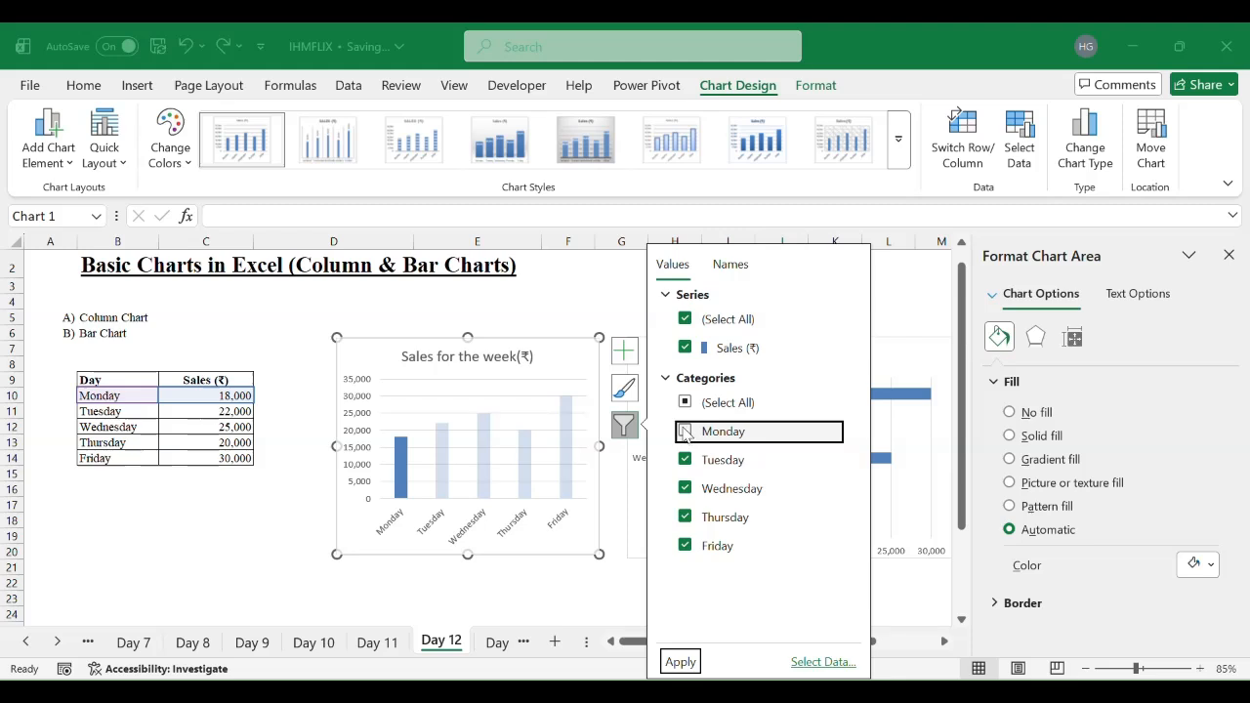
pyautogui.click(685, 431)
# Step: Preview chart styles for the column chart and recolour it with the fourth Colorful palette, which starts with orange
pyautogui.click(624, 388)
pyautogui.scroll(-10, 739, 422)
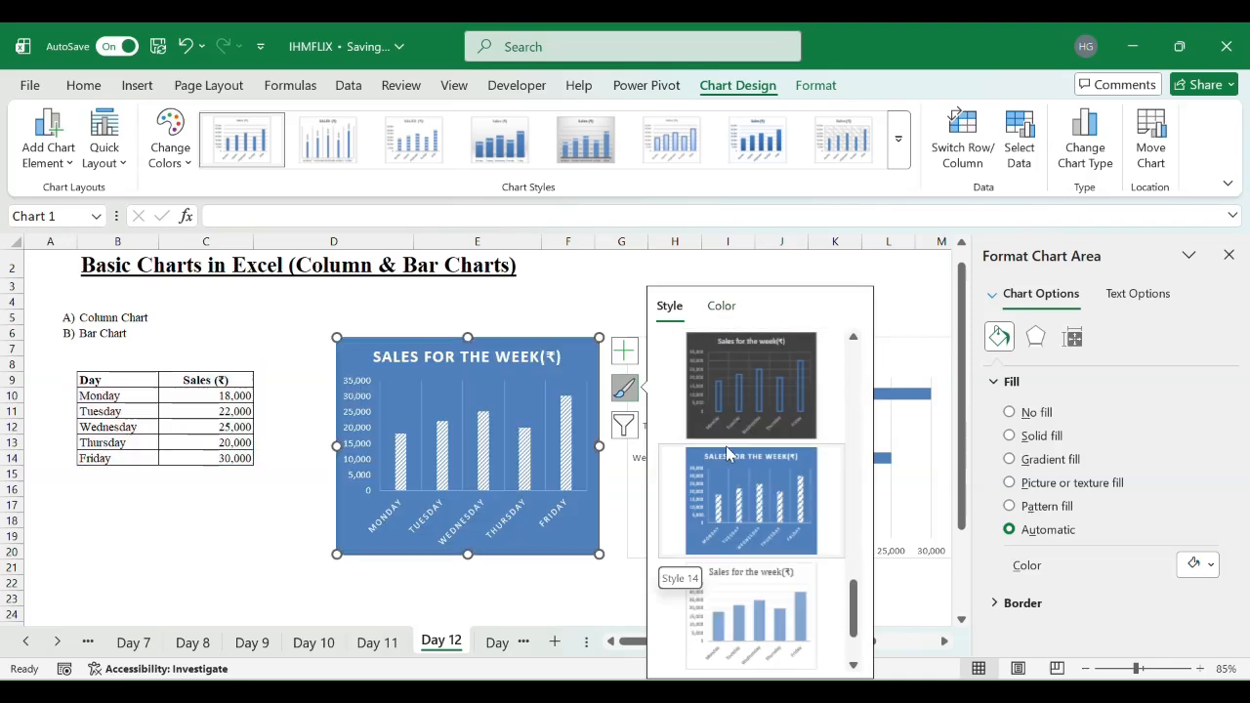
pyautogui.click(725, 310)
pyautogui.click(727, 427)
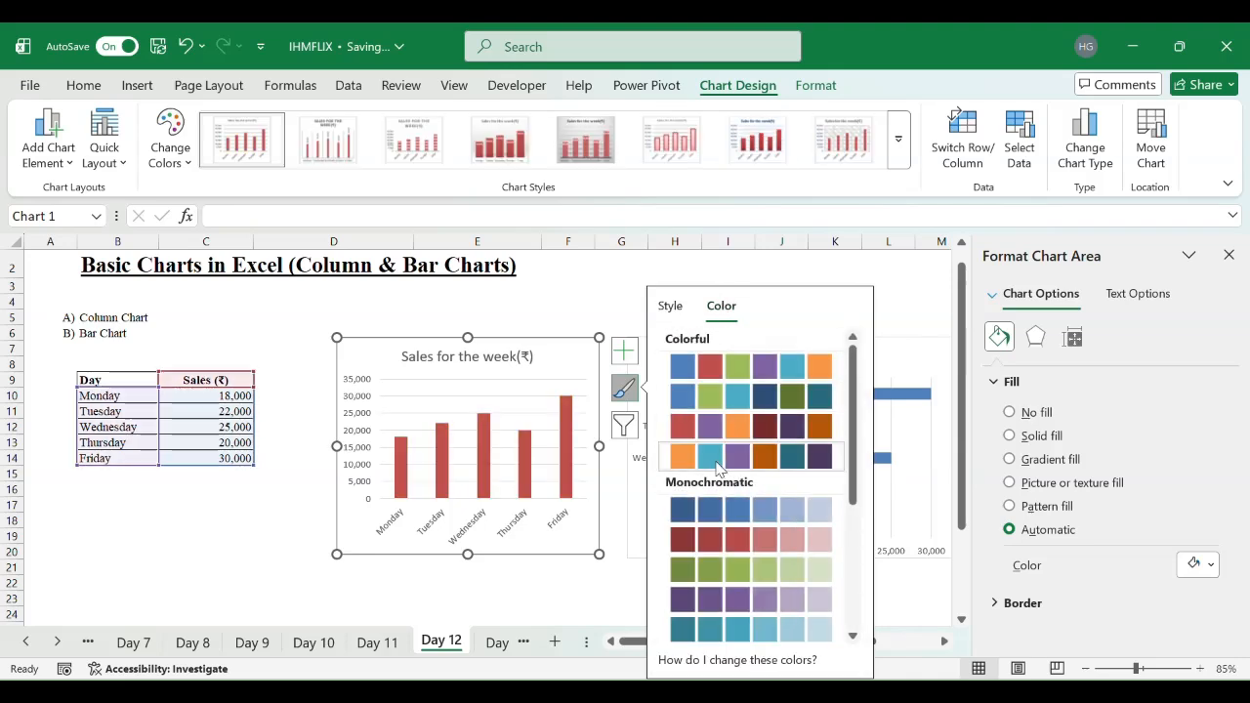
pyautogui.click(695, 456)
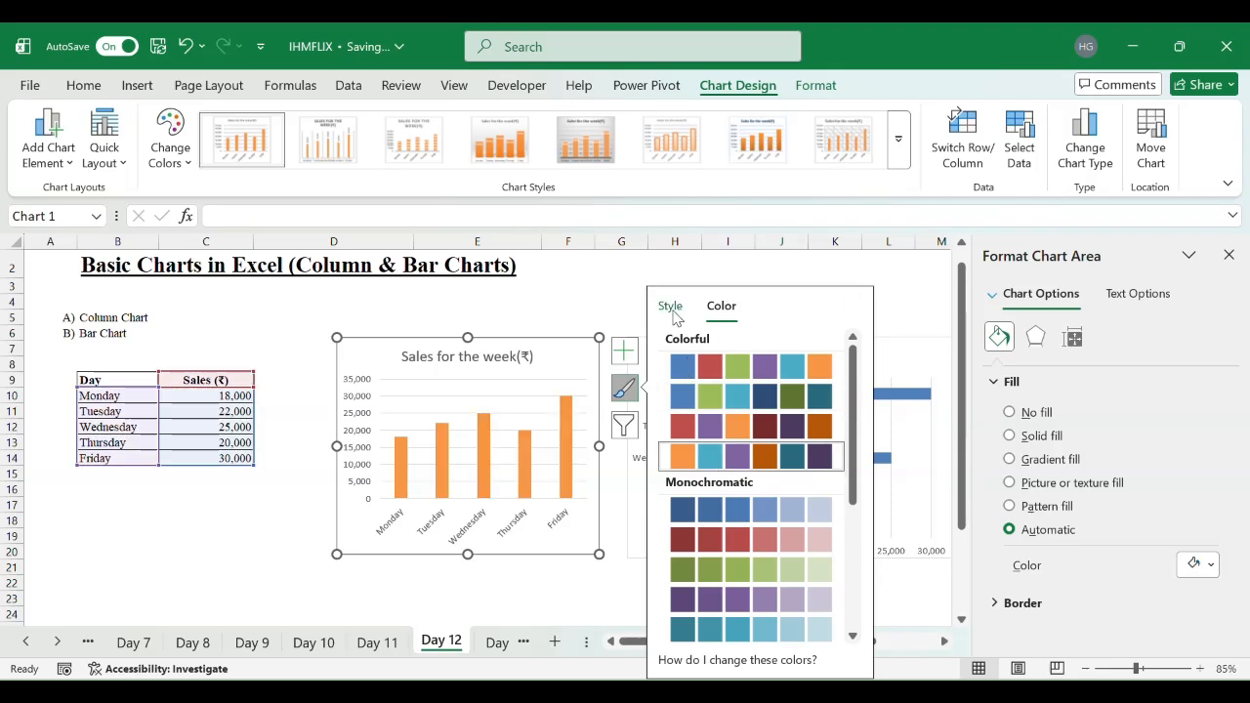
# Step: Hide the column chart's title and gridlines and show both of them again
pyautogui.click(633, 355)
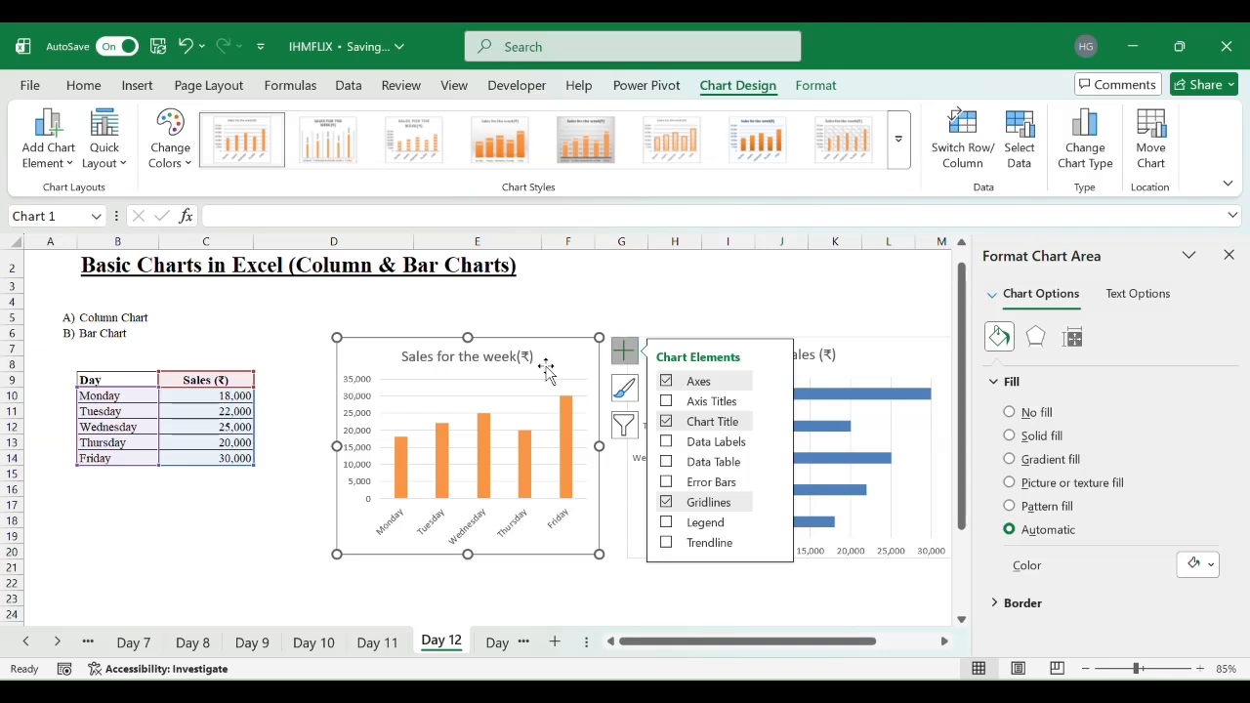
pyautogui.click(666, 422)
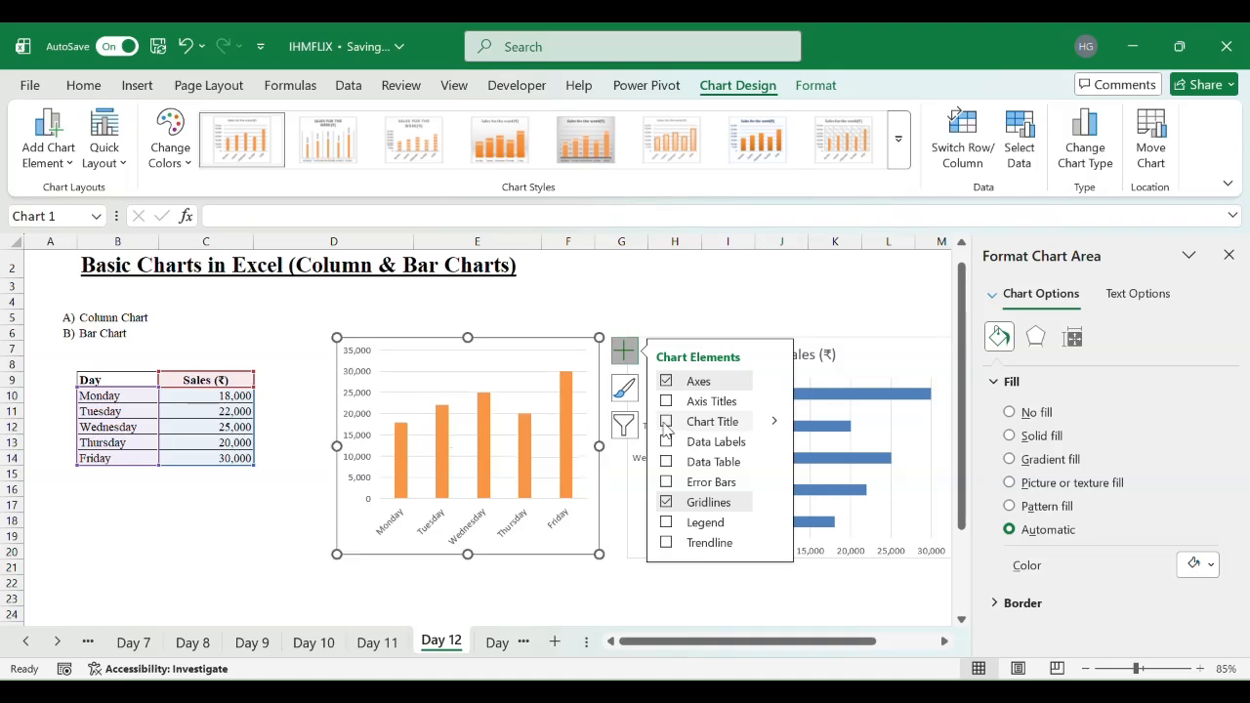
pyautogui.click(665, 423)
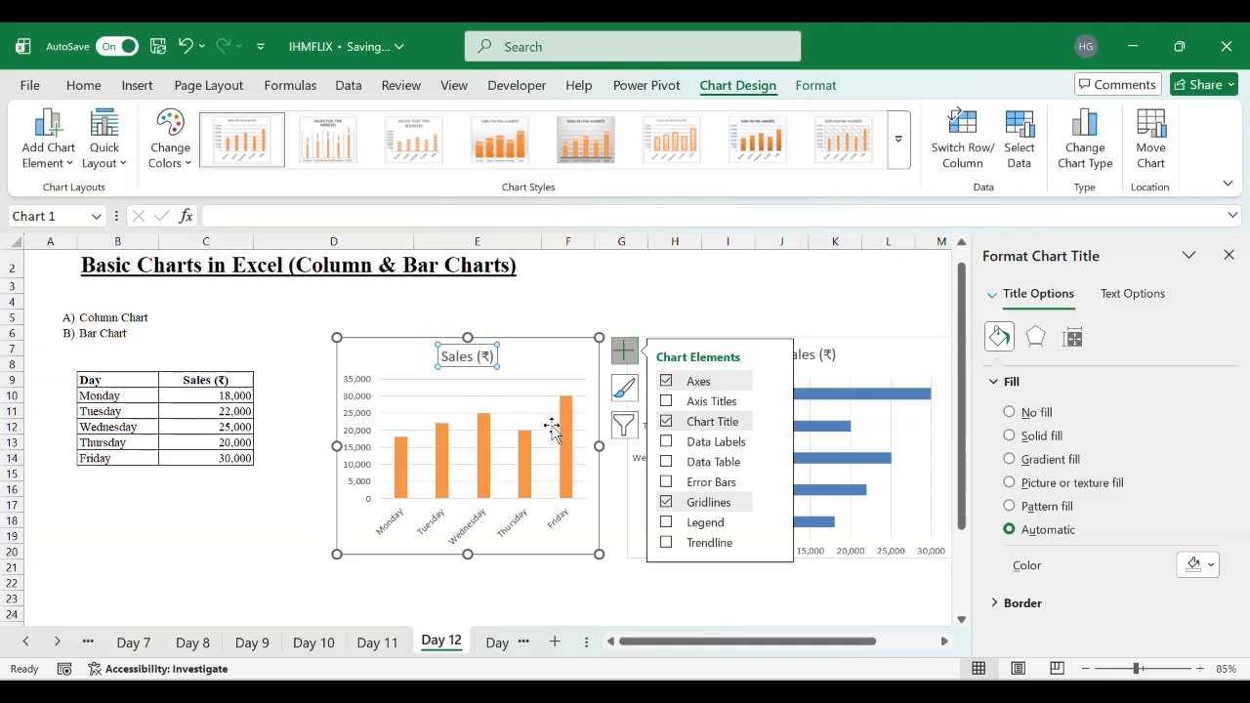
pyautogui.click(666, 502)
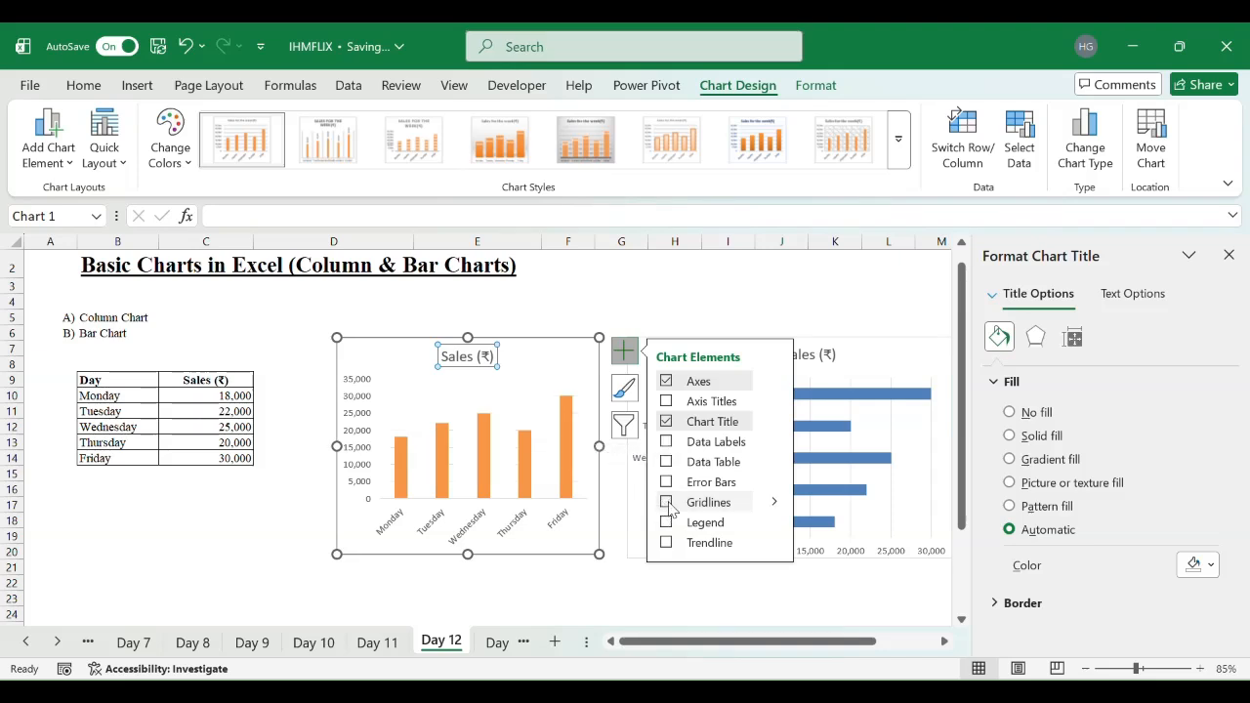
pyautogui.click(666, 502)
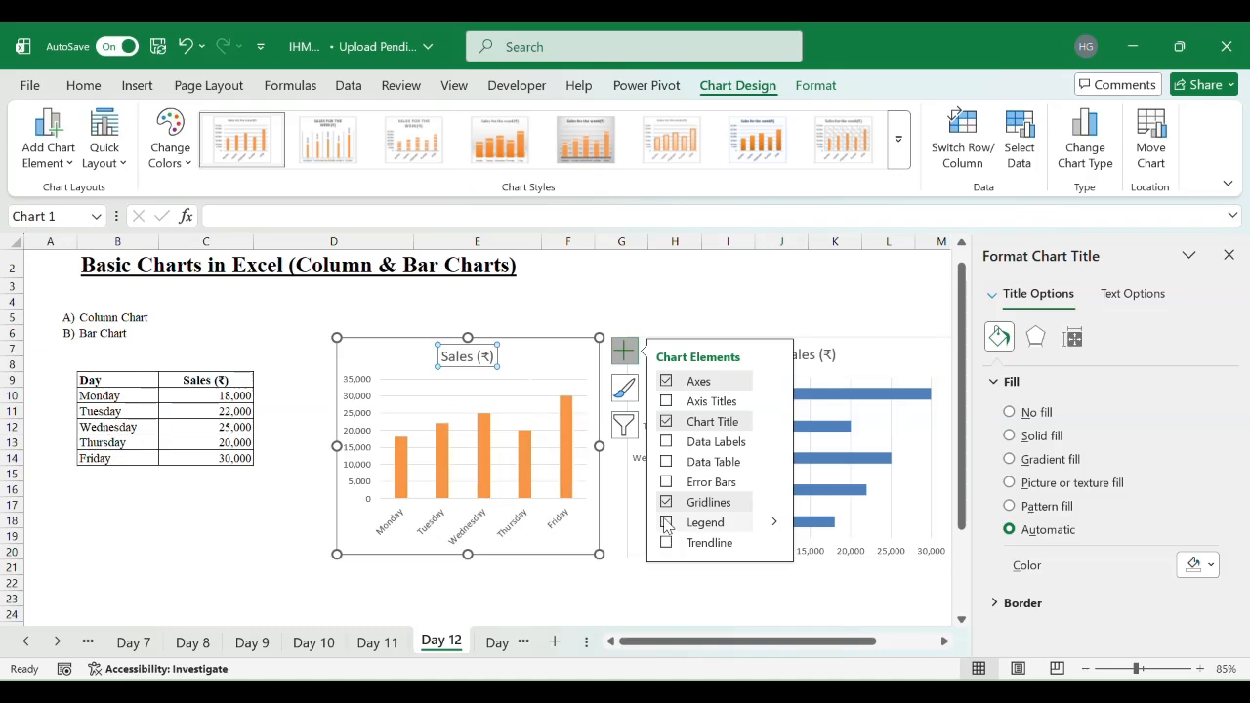
# Step: Add a legend to the column chart, remove it again, and deselect the chart
pyautogui.click(666, 522)
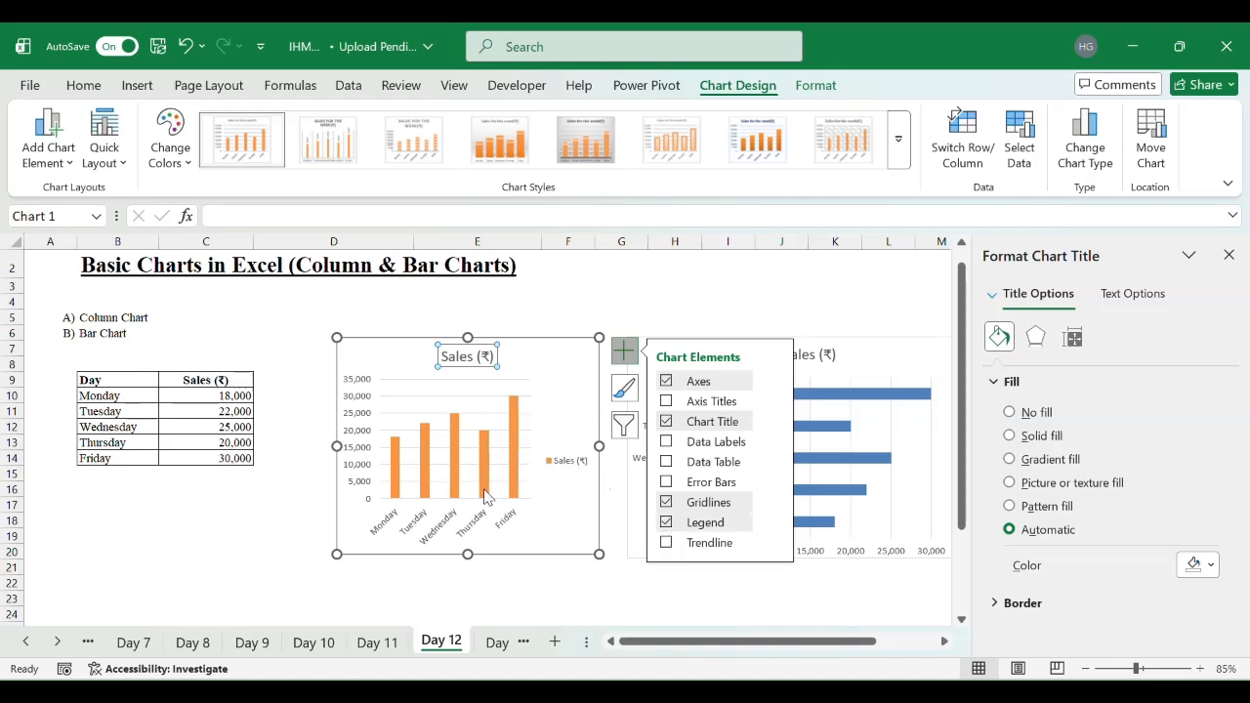
pyautogui.moveTo(483, 498)
pyautogui.click(667, 524)
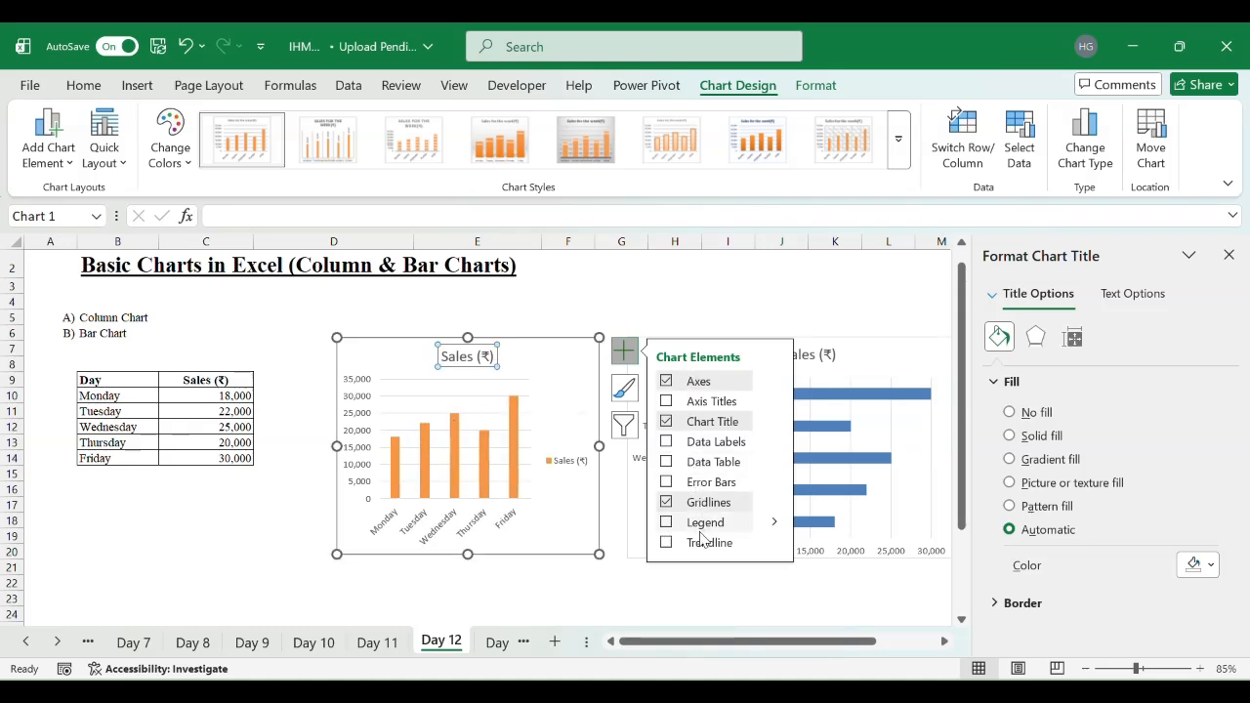
pyautogui.click(633, 323)
pyautogui.click(633, 324)
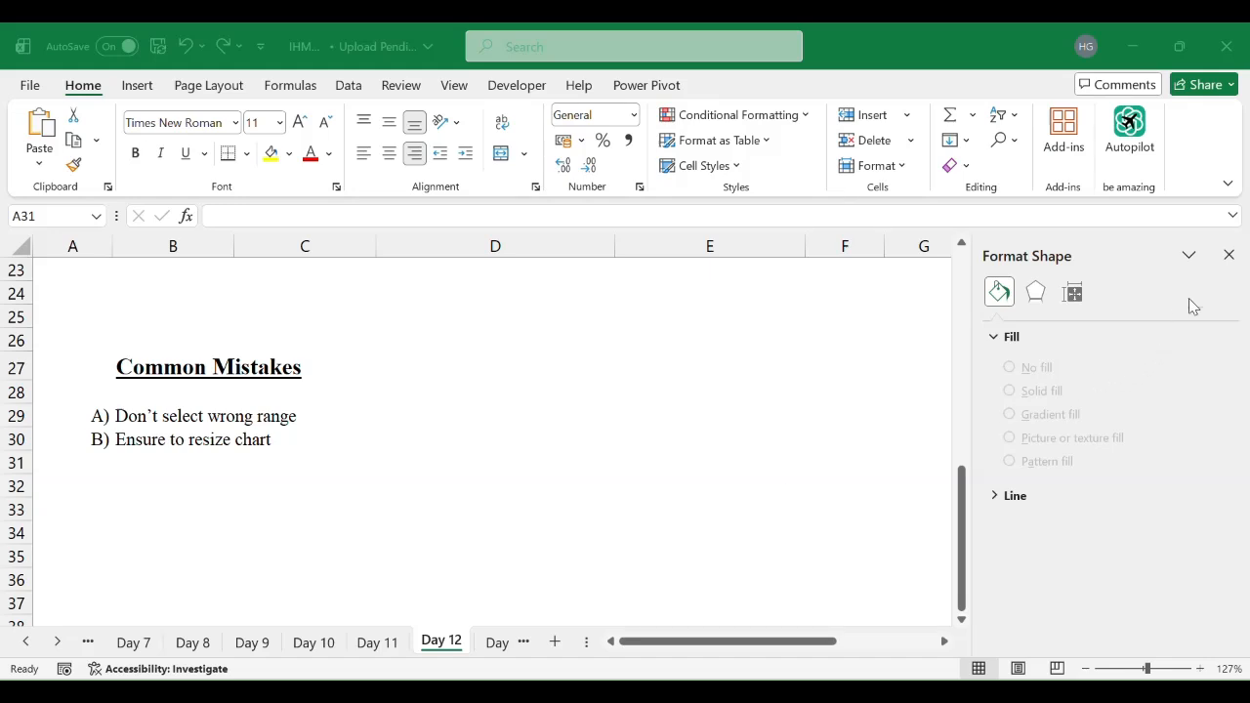
# Step: Close the Format Shape pane and select cell F29 beside the Common Mistakes notes
pyautogui.click(1229, 254)
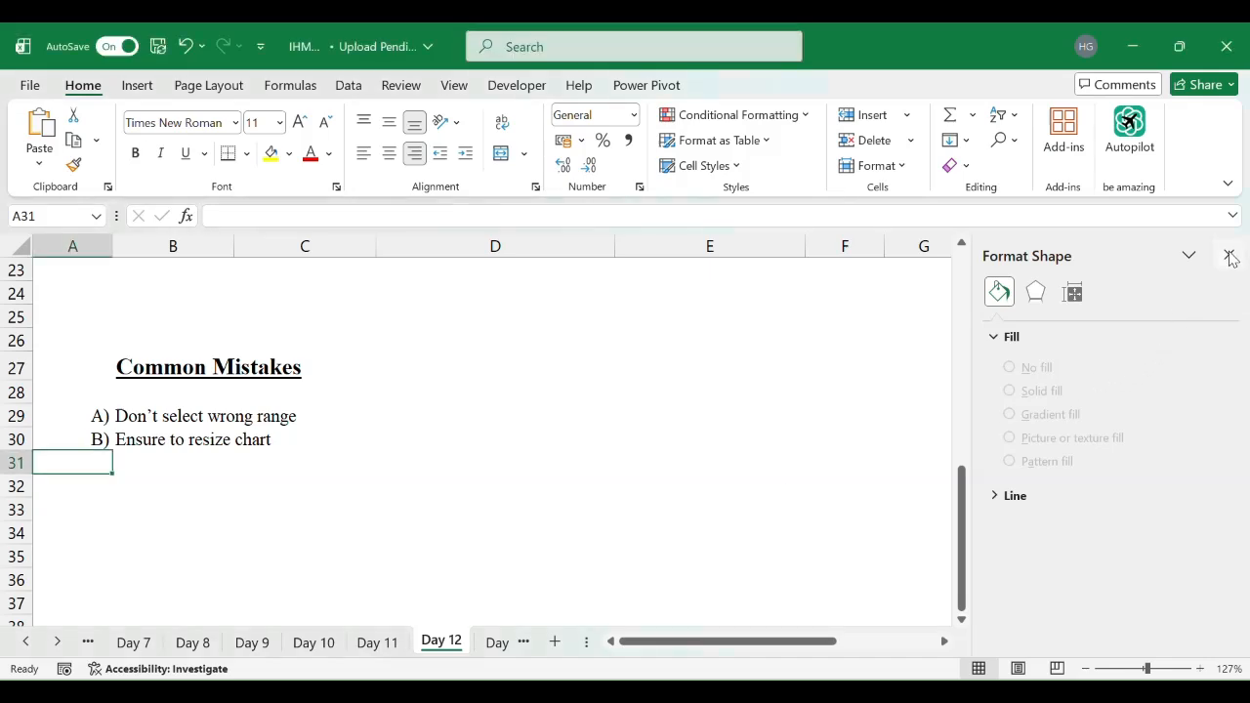
pyautogui.click(1229, 254)
pyautogui.click(849, 411)
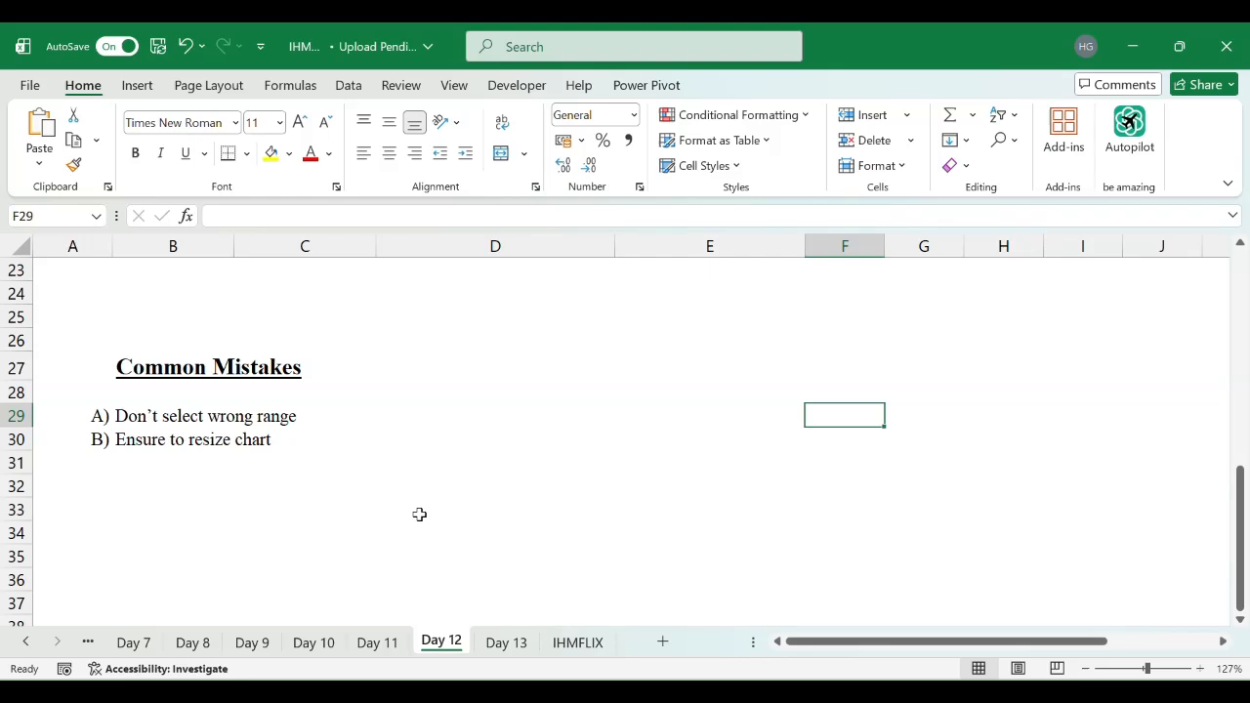
# Step: Preview the full set of chart styles on the orange column chart, including Style 11, without applying any
pyautogui.scroll(7, 419, 514)
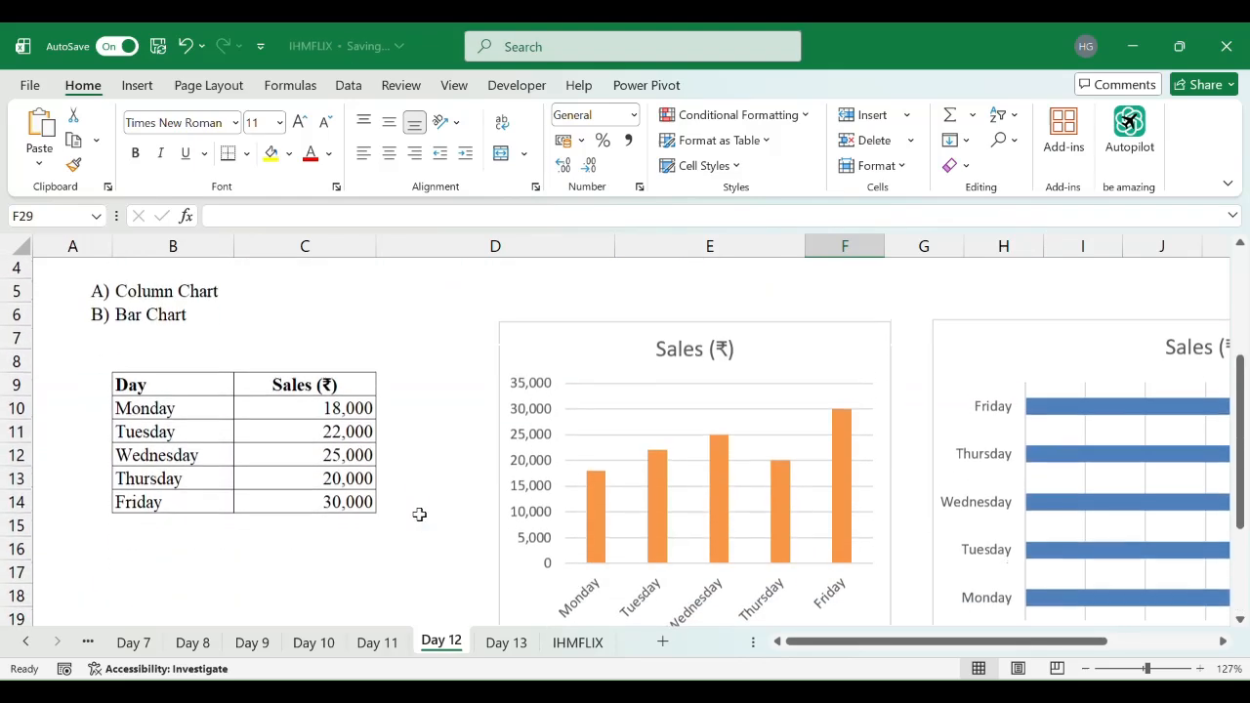
pyautogui.keyDown('ctrl'); pyautogui.scroll(-2, 419, 514); pyautogui.keyUp('ctrl')
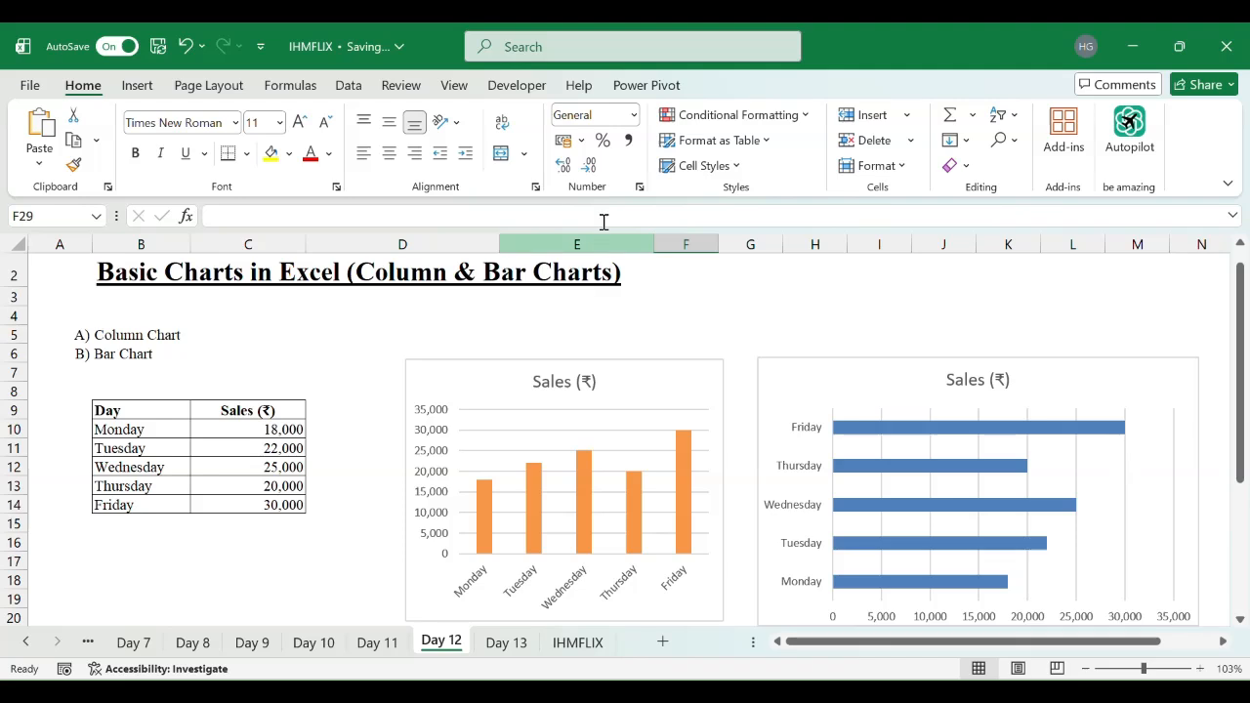
pyautogui.click(527, 50)
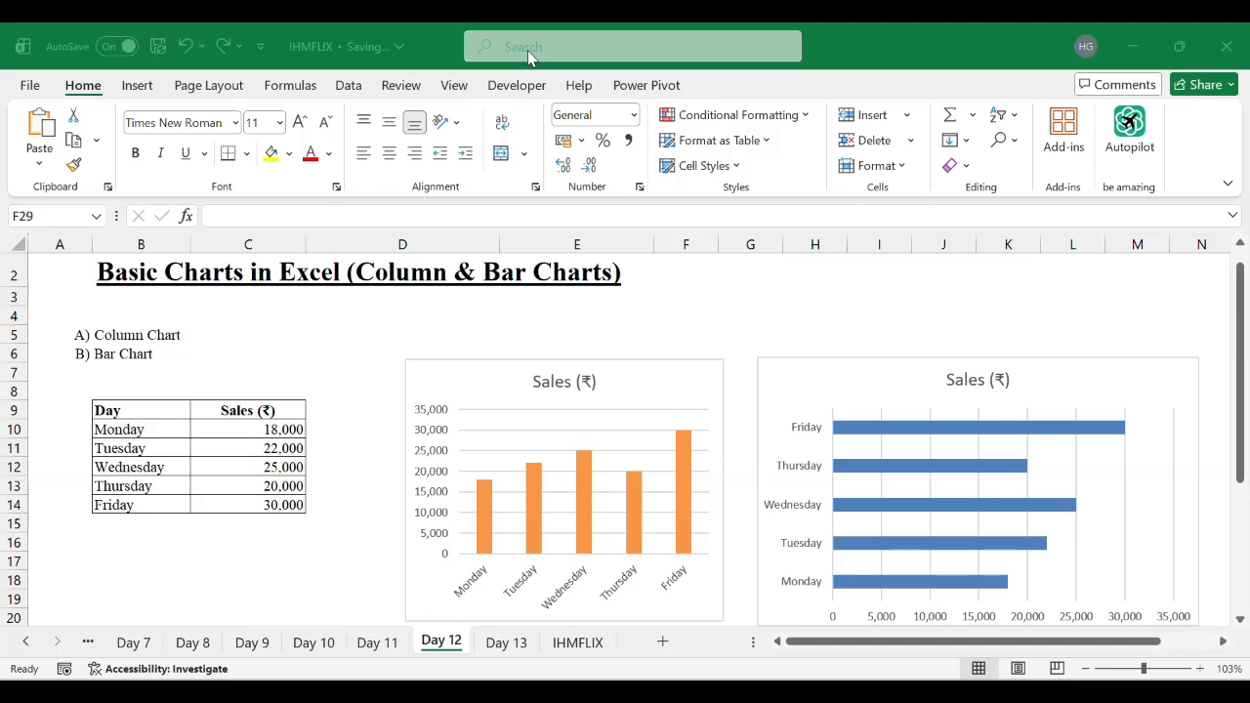
pyautogui.click(481, 376)
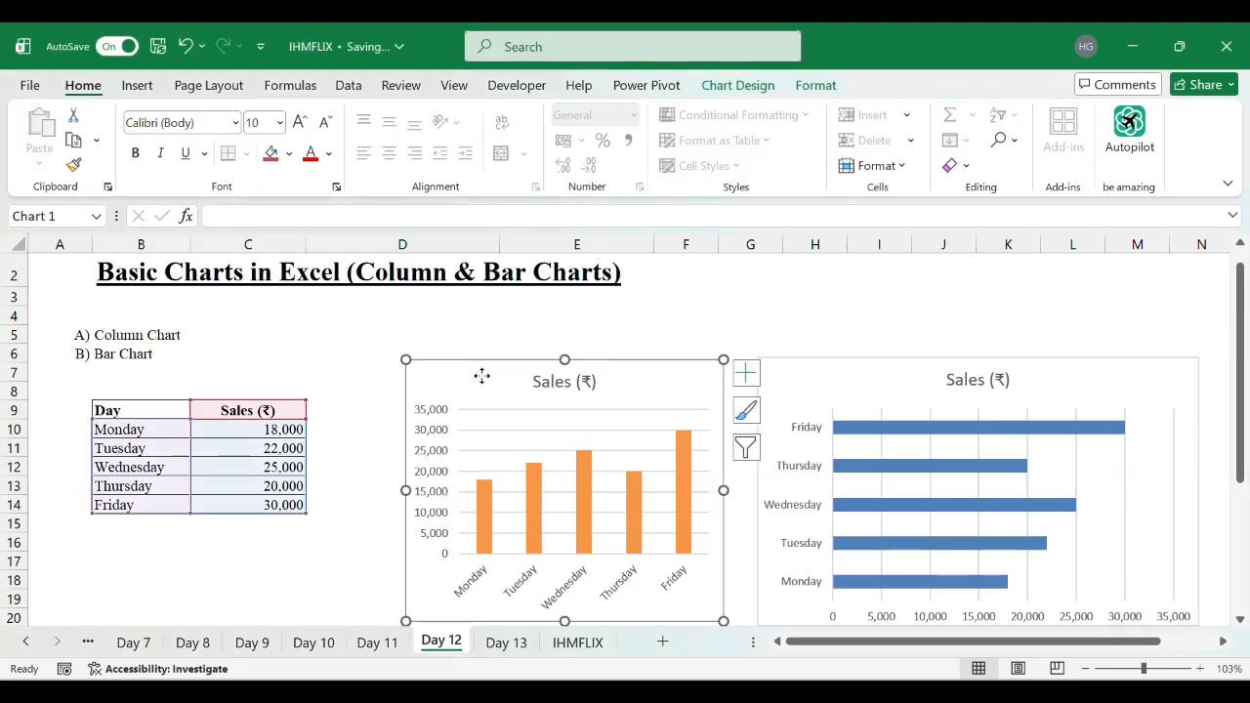
pyautogui.click(739, 86)
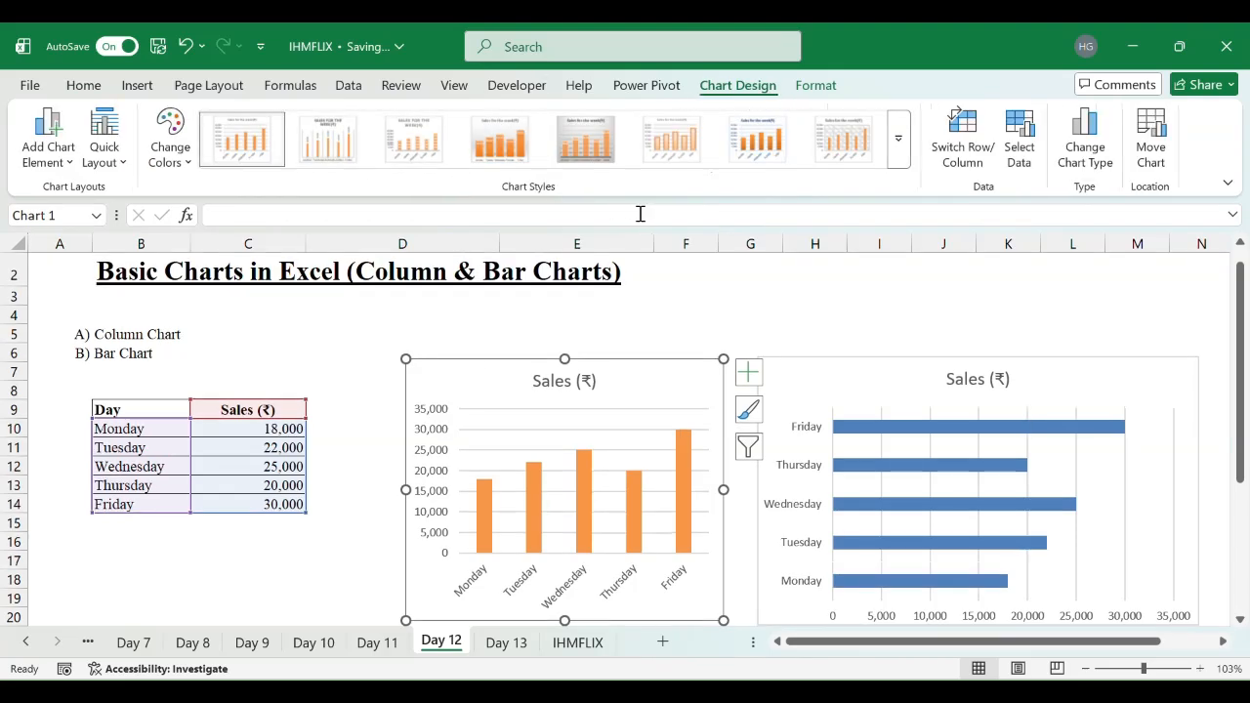
pyautogui.click(899, 141)
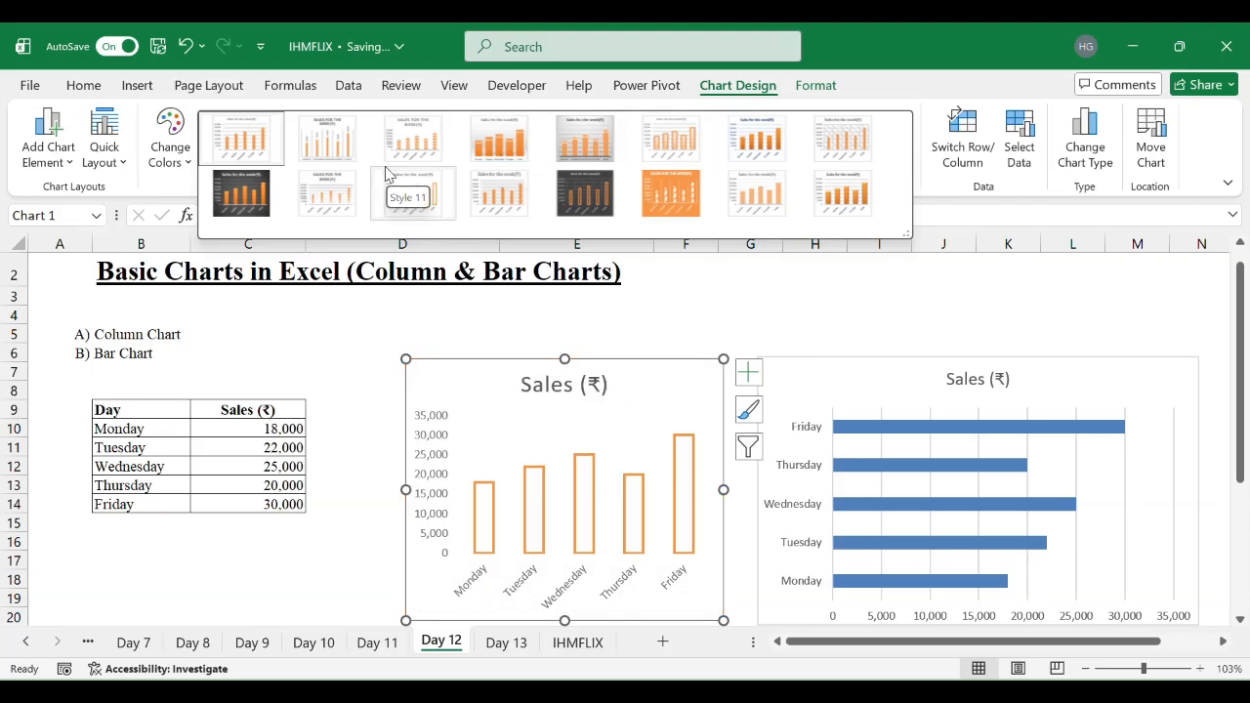
pyautogui.click(366, 367)
pyautogui.click(413, 337)
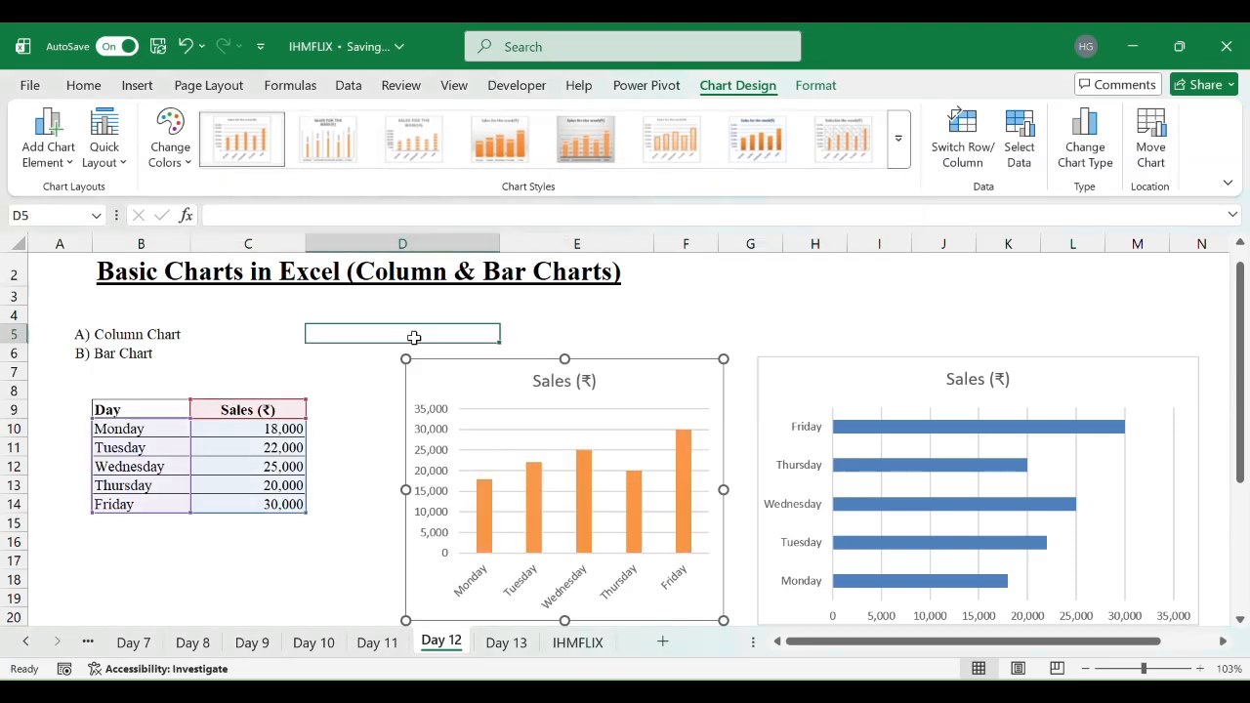